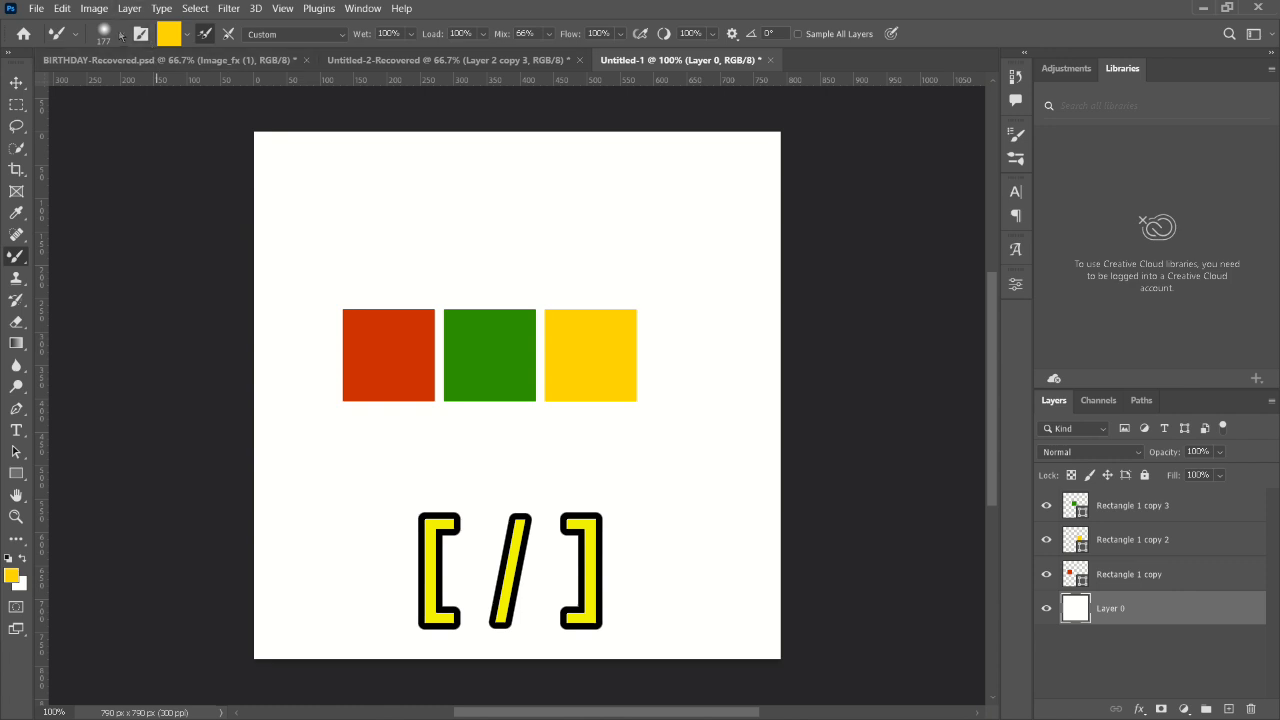
# - Set the Mixer Brush size to 84 px in the brush settings
pyautogui.click(121, 34)
pyautogui.moveTo(144, 88); pyautogui.dragTo(140, 88)
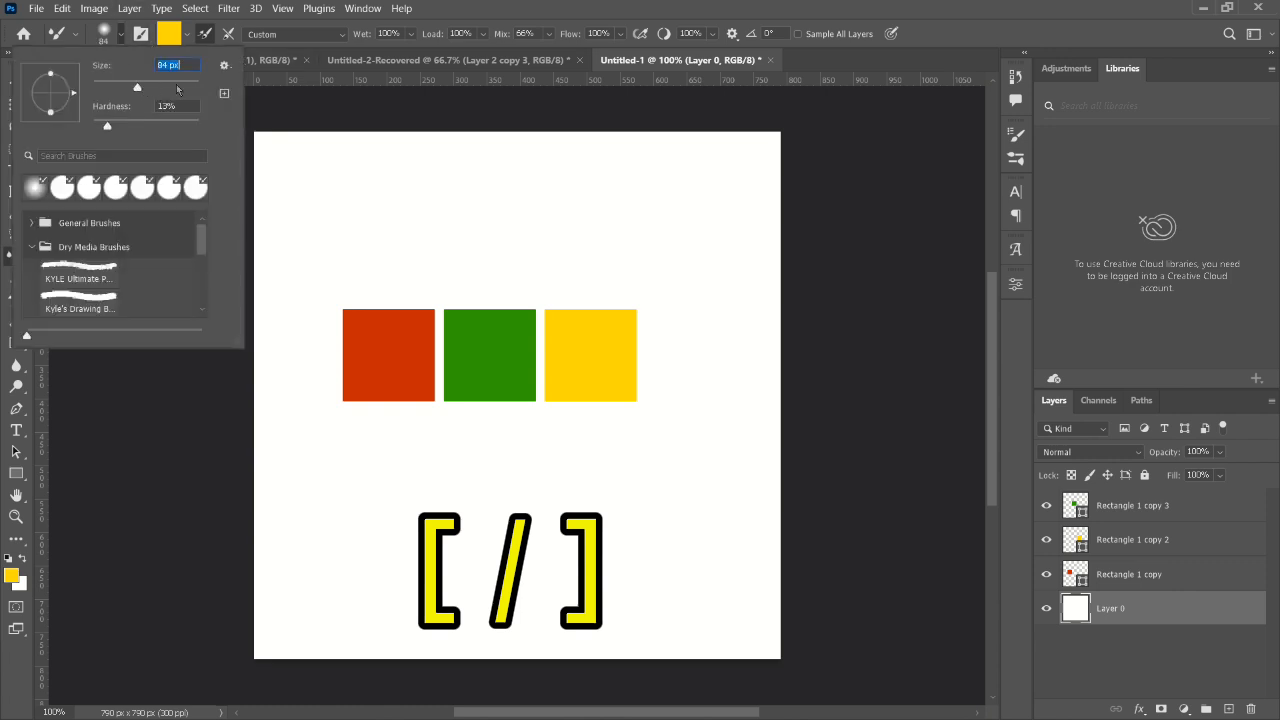
pyautogui.click(286, 104)
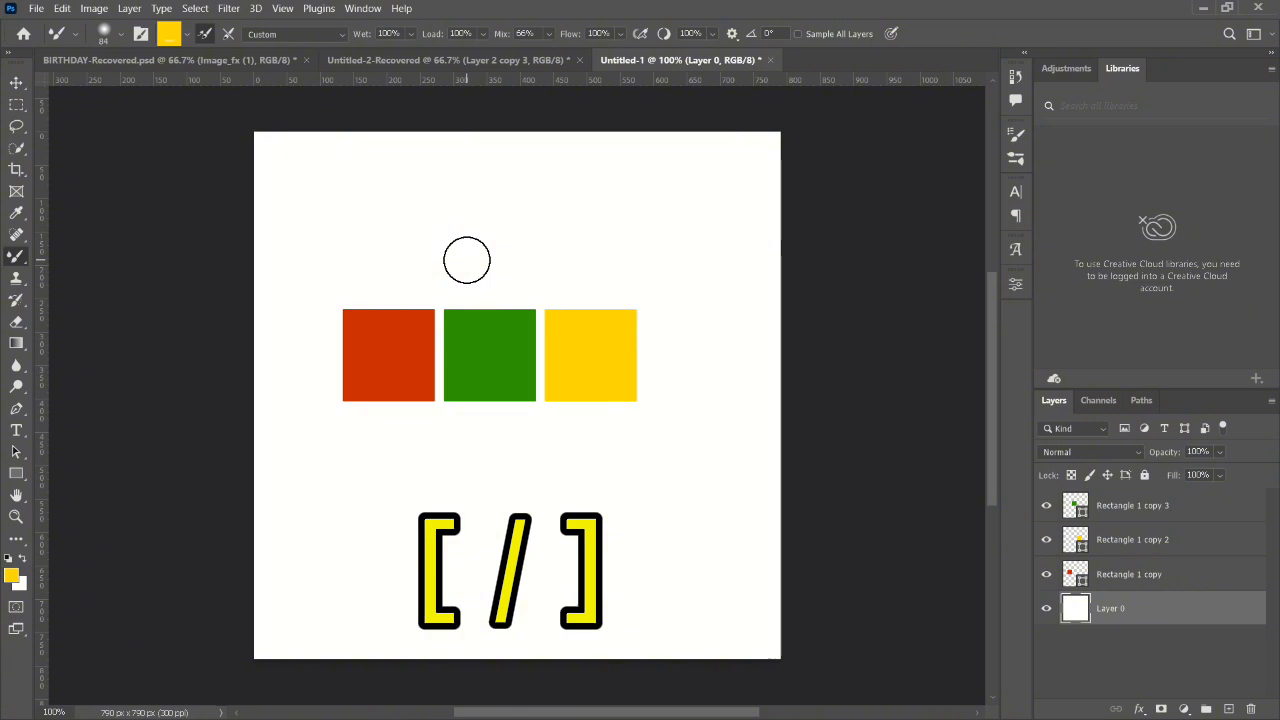
# - Enlarge and shrink the brush tip, ending at 400 px, and switch it to the precise crosshair cursor
pyautogui.press(']')
pyautogui.press(']')
pyautogui.press(']')
pyautogui.press(']')
pyautogui.press(']')
pyautogui.press(']')
pyautogui.press(']')
pyautogui.press(']')
pyautogui.press(']')
pyautogui.press('[')
pyautogui.press('[')
pyautogui.press('[')
pyautogui.press('[')
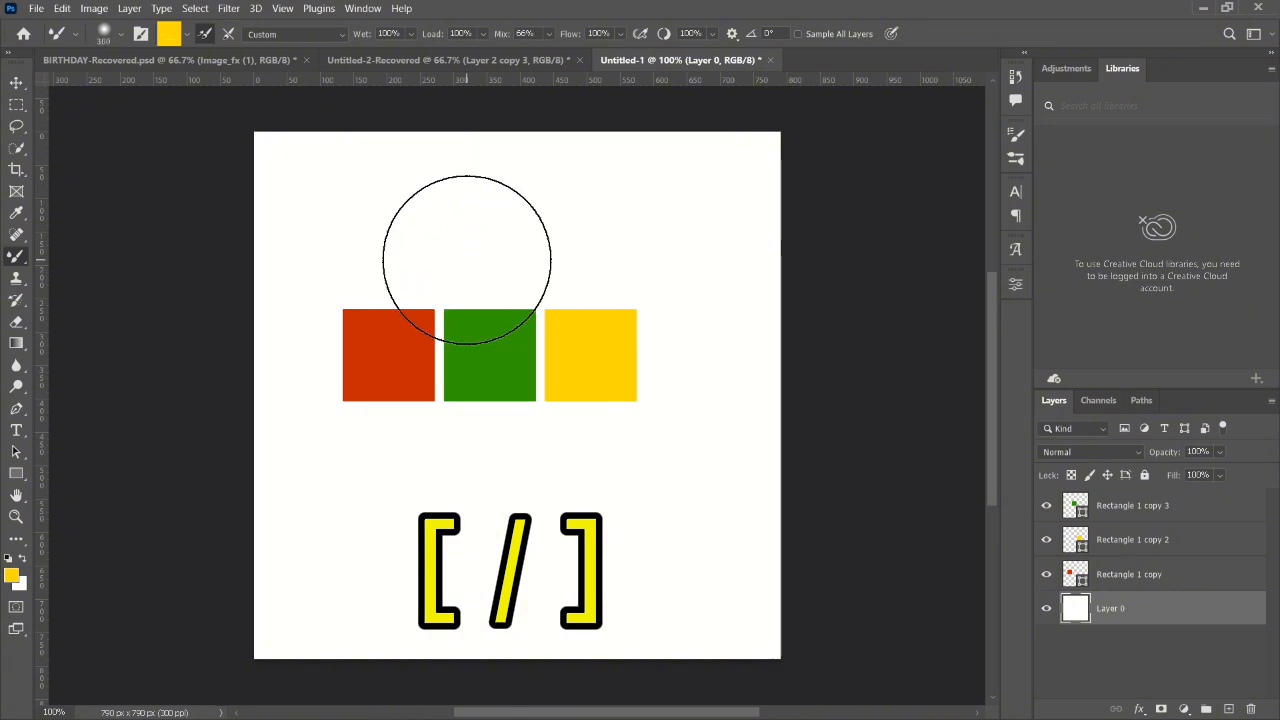
pyautogui.press(']')
pyautogui.press(']')
pyautogui.press(']')
pyautogui.press(']')
pyautogui.press(']')
pyautogui.press(']')
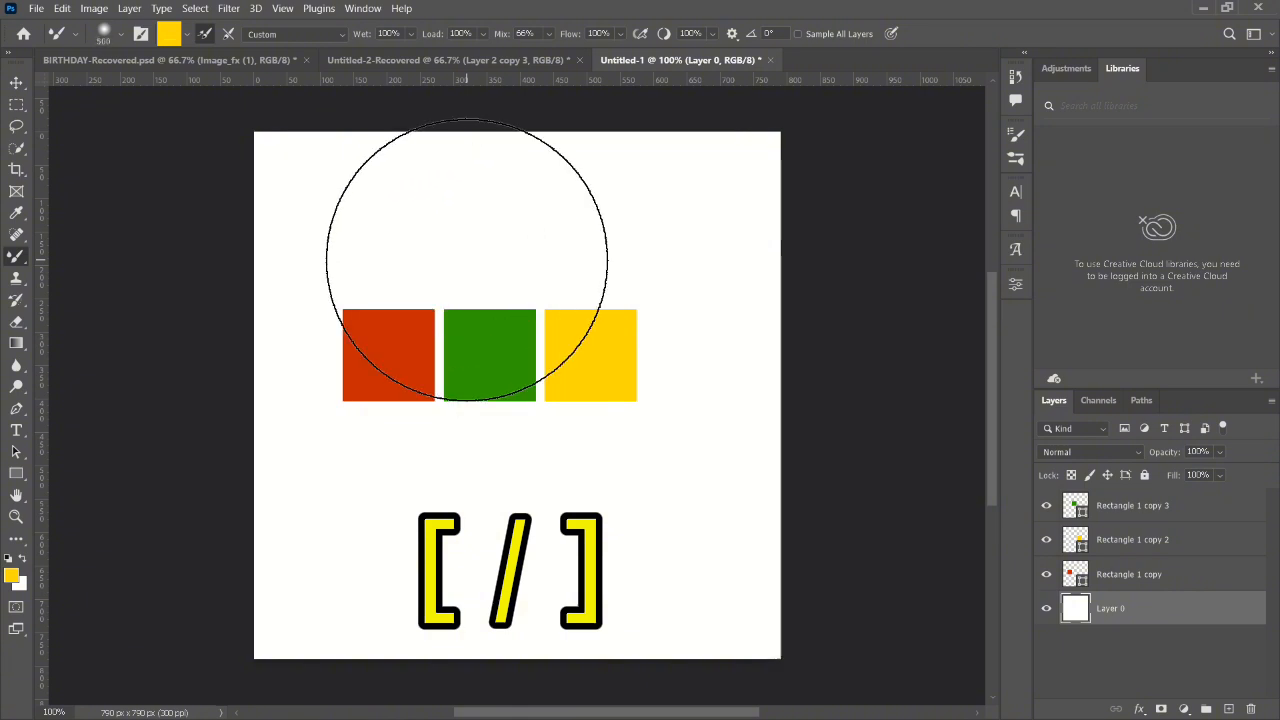
pyautogui.press('[')
pyautogui.press('[')
pyautogui.press('[')
pyautogui.press('[')
pyautogui.press('[')
pyautogui.press(']')
pyautogui.press(']')
pyautogui.press(']')
pyautogui.press(']')
pyautogui.press(']')
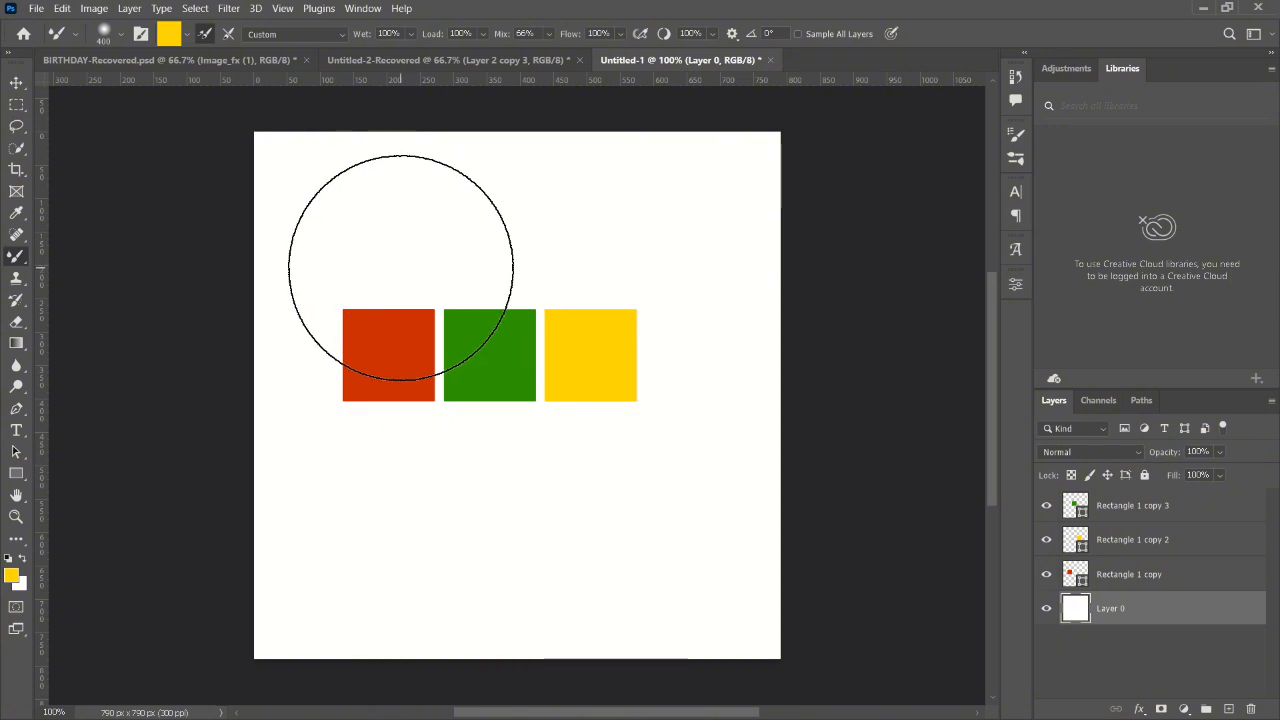
pyautogui.press('capslock')
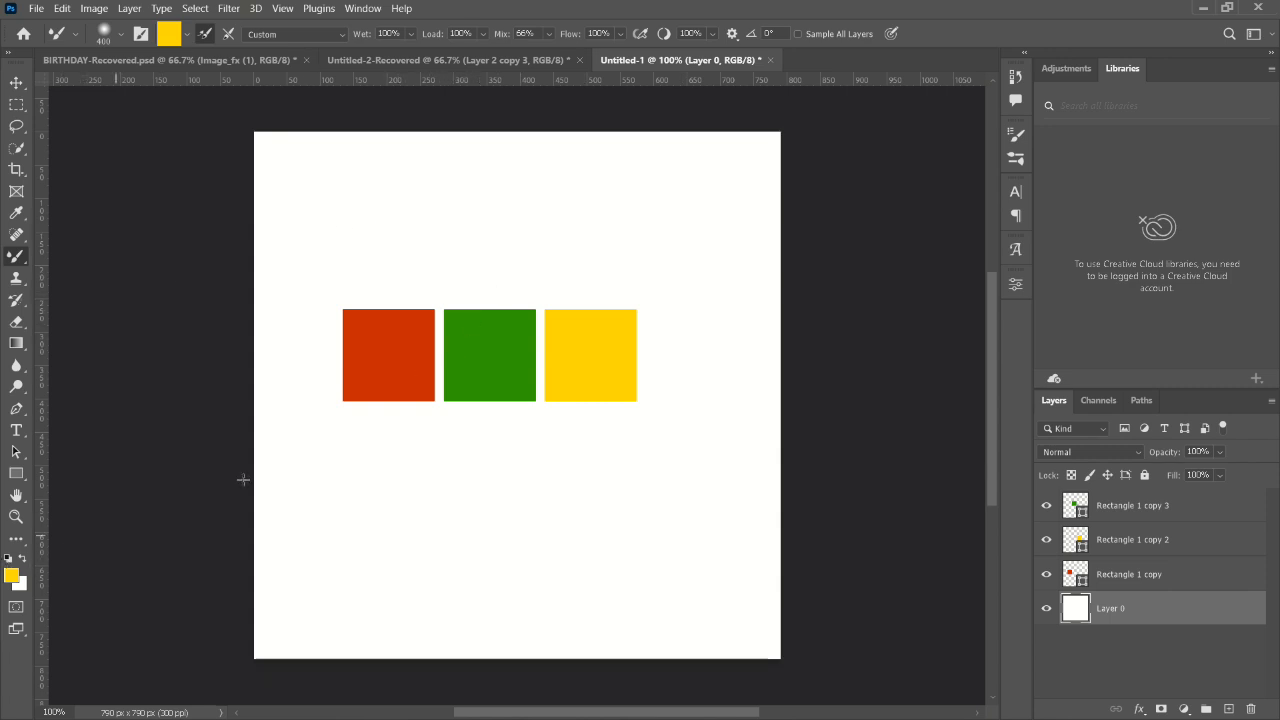
# - Paint a soft yellow stroke above the coloured squares and add a new layer above Layer 0
pyautogui.moveTo(457, 278)
pyautogui.mouseDown()
pyautogui.moveTo(443, 266)
pyautogui.moveTo(452, 252)
pyautogui.mouseUp()
pyautogui.click(1229, 708)
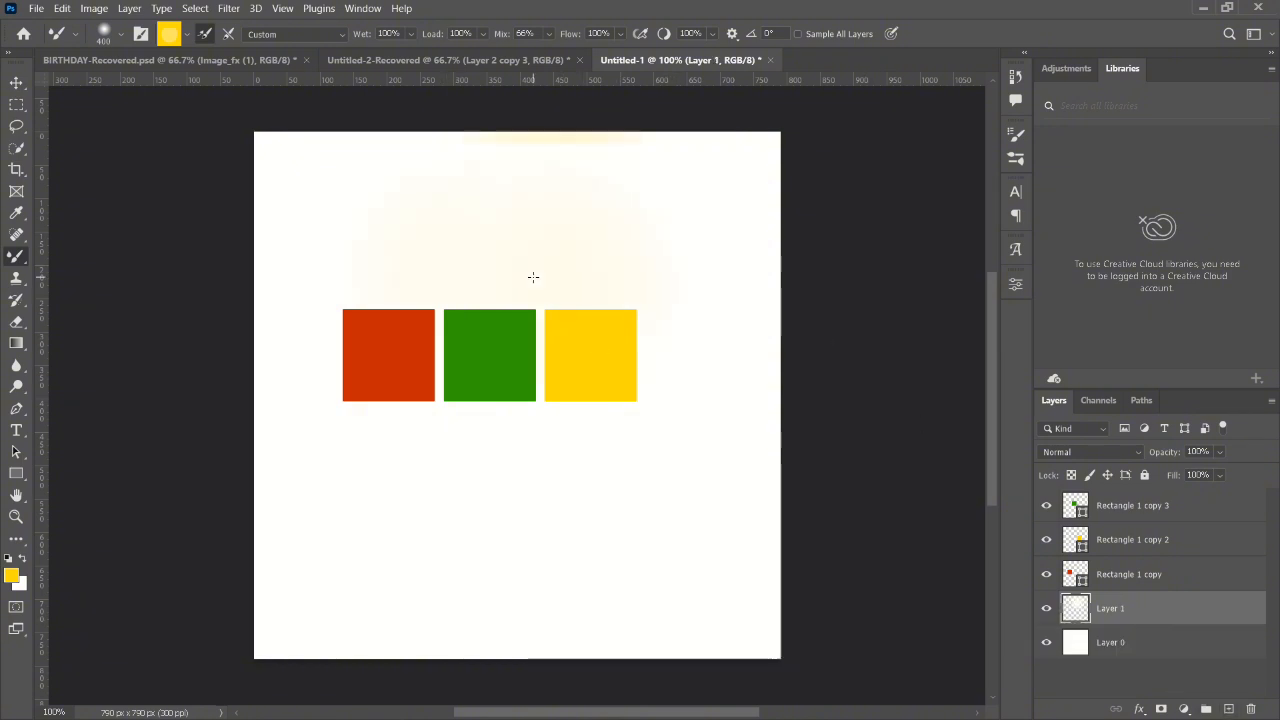
# - Try painting a broad circular yellow stroke on the new layer, and undo the brushwork
pyautogui.moveTo(533, 277); pyautogui.dragTo(446, 270)
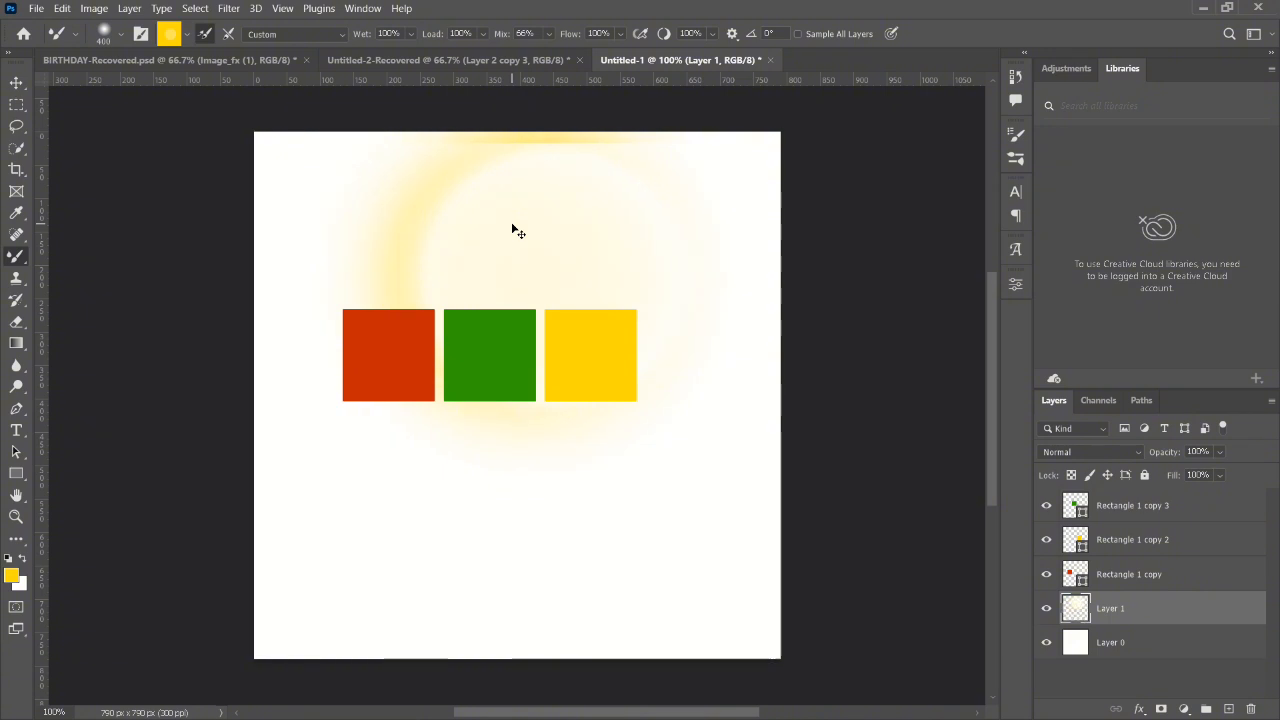
pyautogui.hotkey('ctrl', 'z')
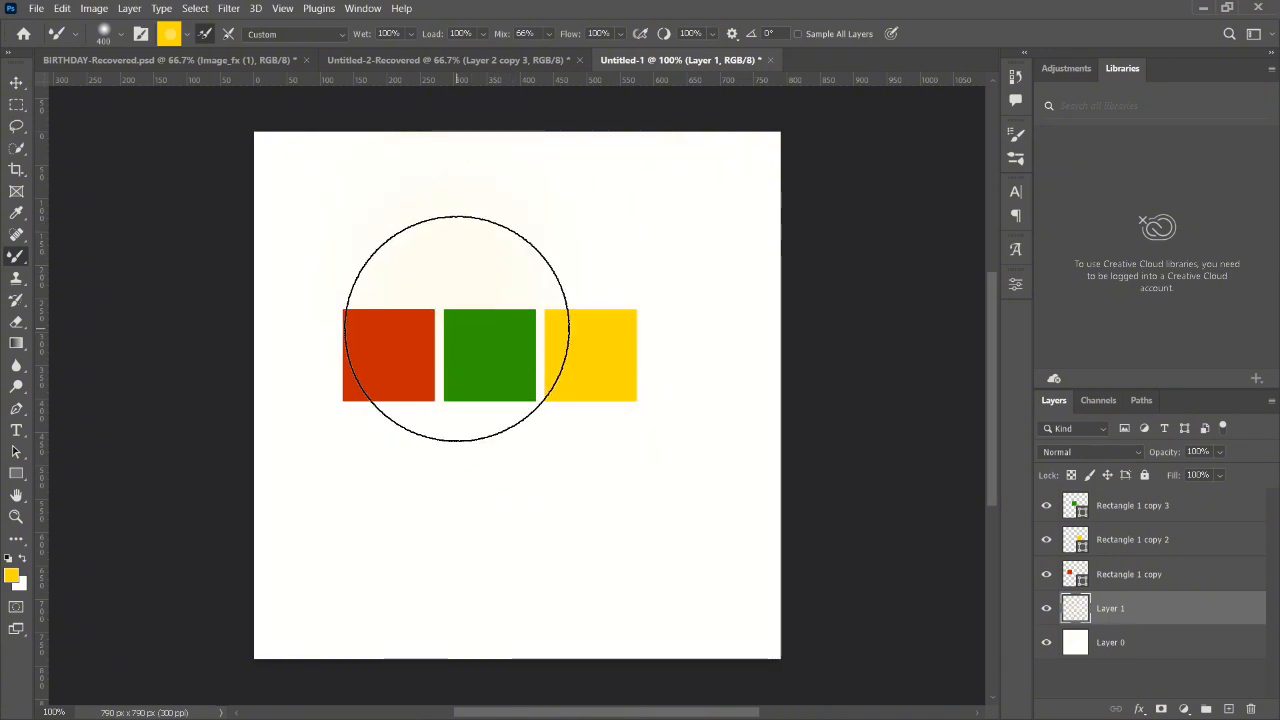
# - Duplicate the red square's layer and move the copy above the original square
pyautogui.press('v')
pyautogui.click(411, 341)
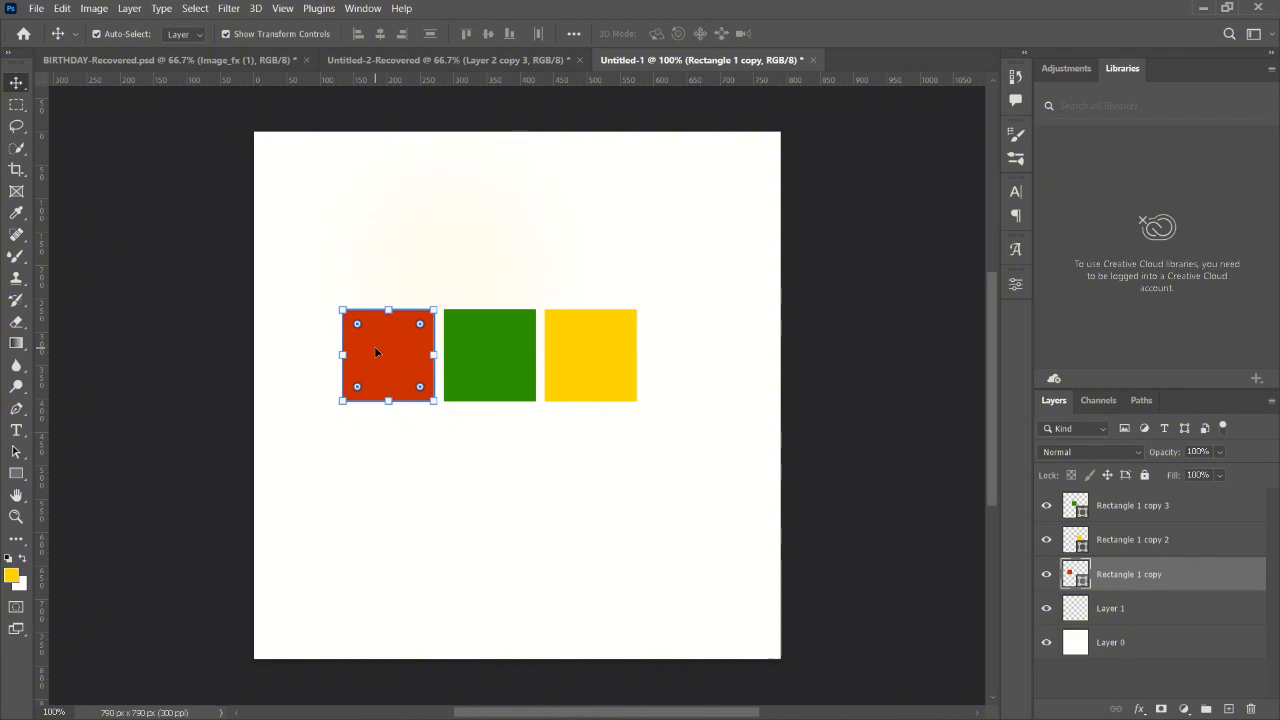
pyautogui.press('ctrl')
pyautogui.hotkey('ctrl', 'j')
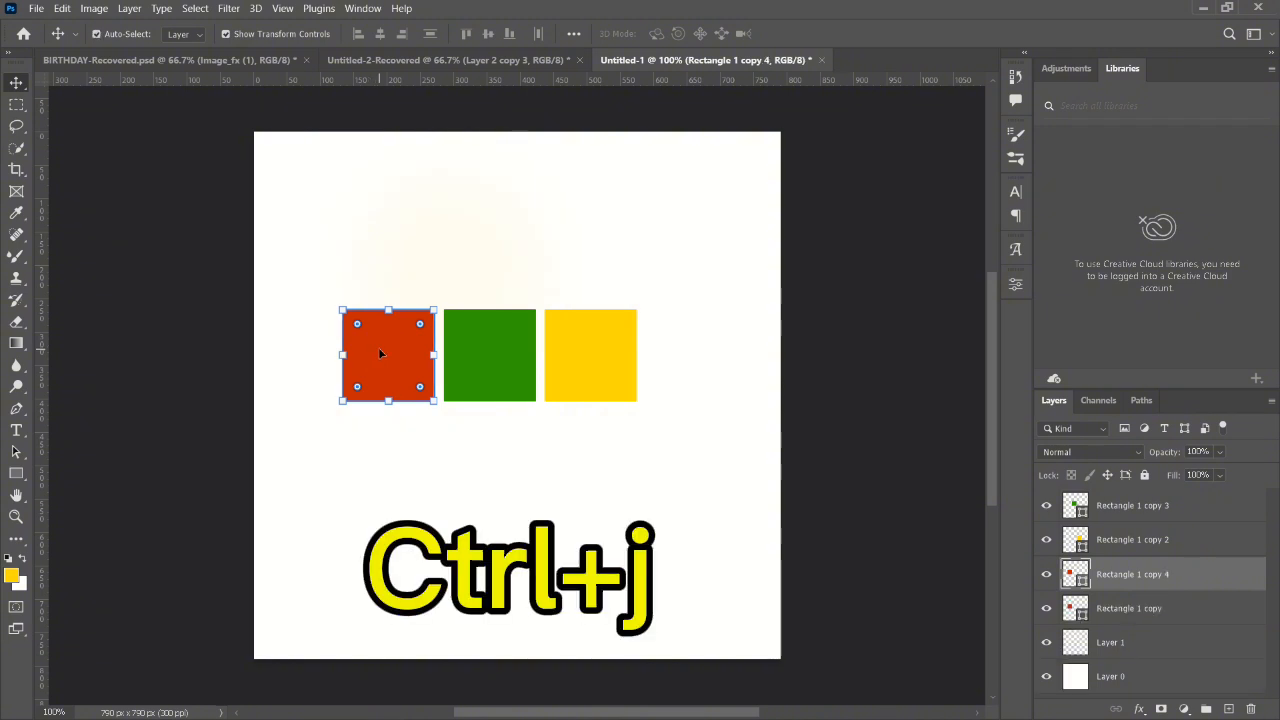
pyautogui.moveTo(380, 352); pyautogui.dragTo(371, 259)
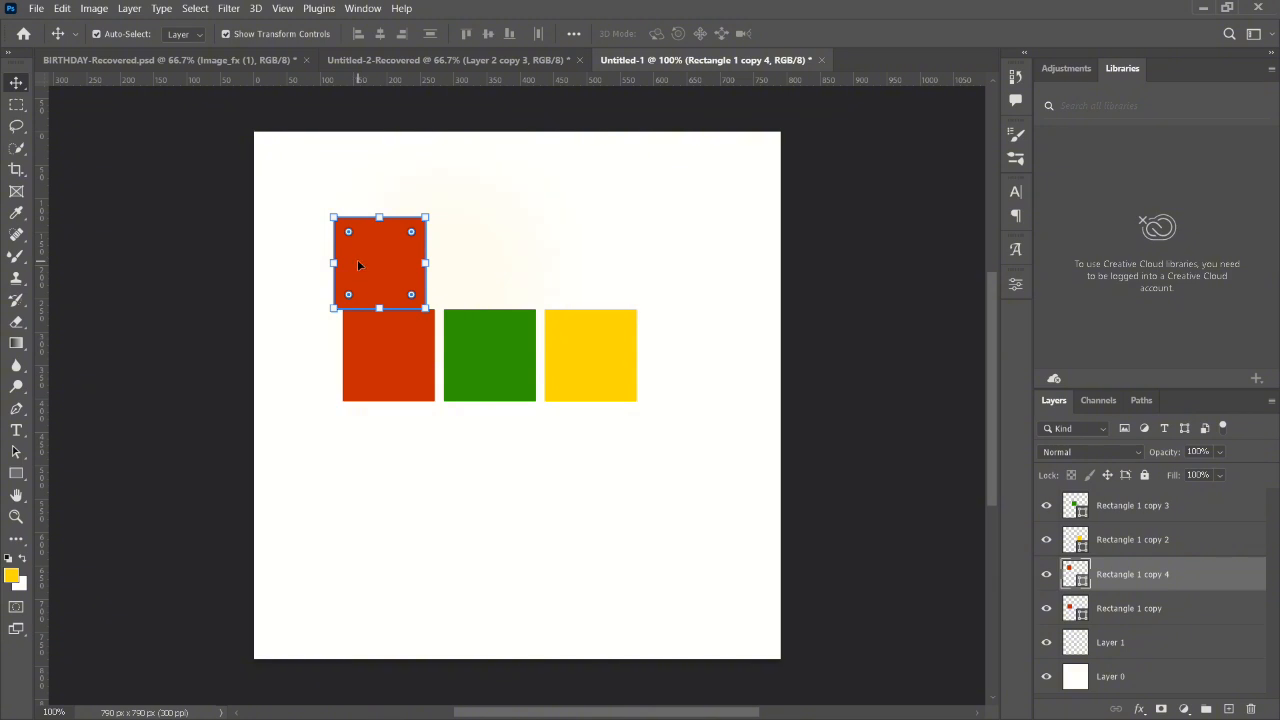
pyautogui.moveTo(359, 266); pyautogui.dragTo(370, 296)
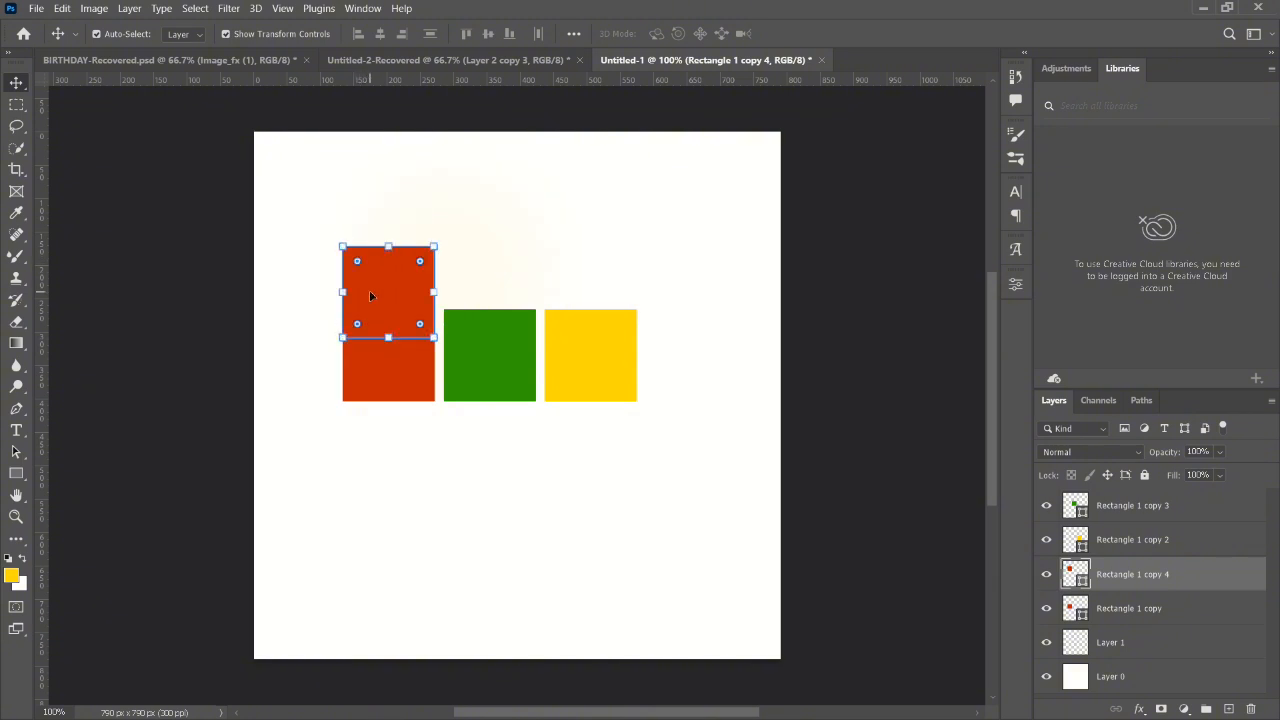
# - Undo the moves of the copied red square back onto the original and redo its first move
pyautogui.hotkey('ctrl', 'z')
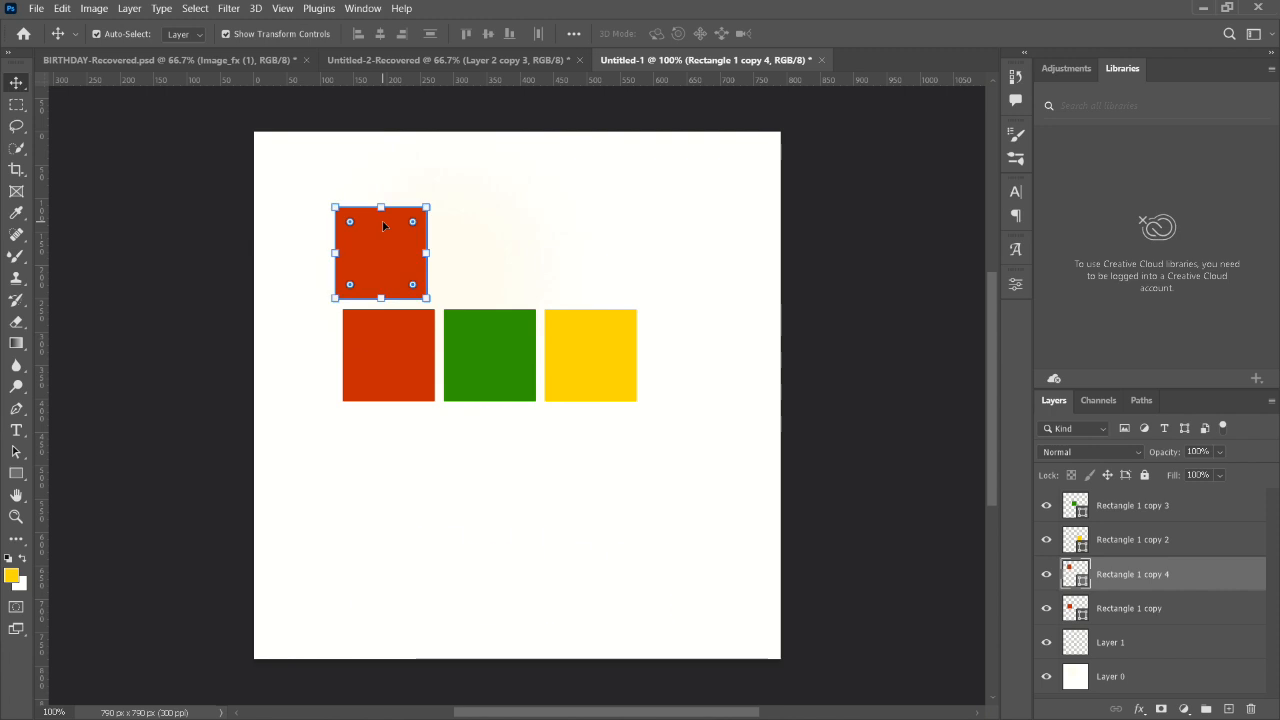
pyautogui.hotkey('ctrl', 'z')
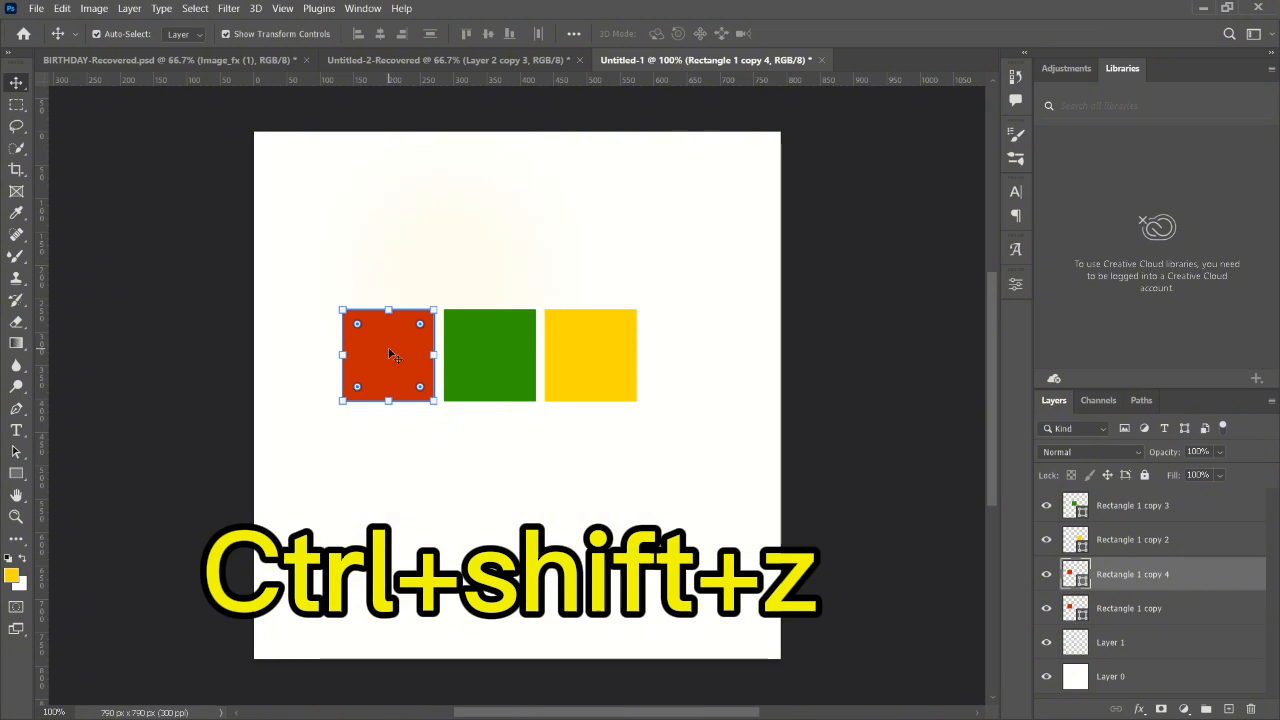
pyautogui.hotkey('ctrl', 'shift', 'z')
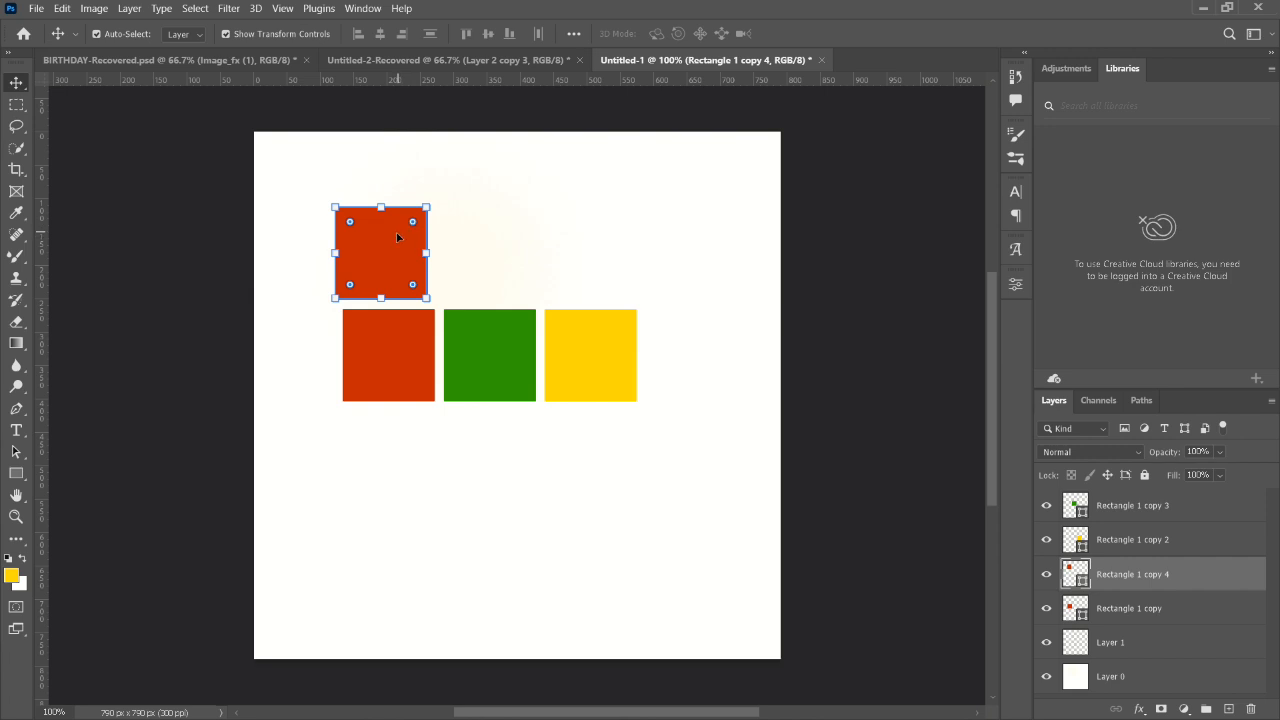
# - Move the copied red square over the original's upper-left corner and delete the copy
pyautogui.moveTo(388, 249); pyautogui.dragTo(358, 290)
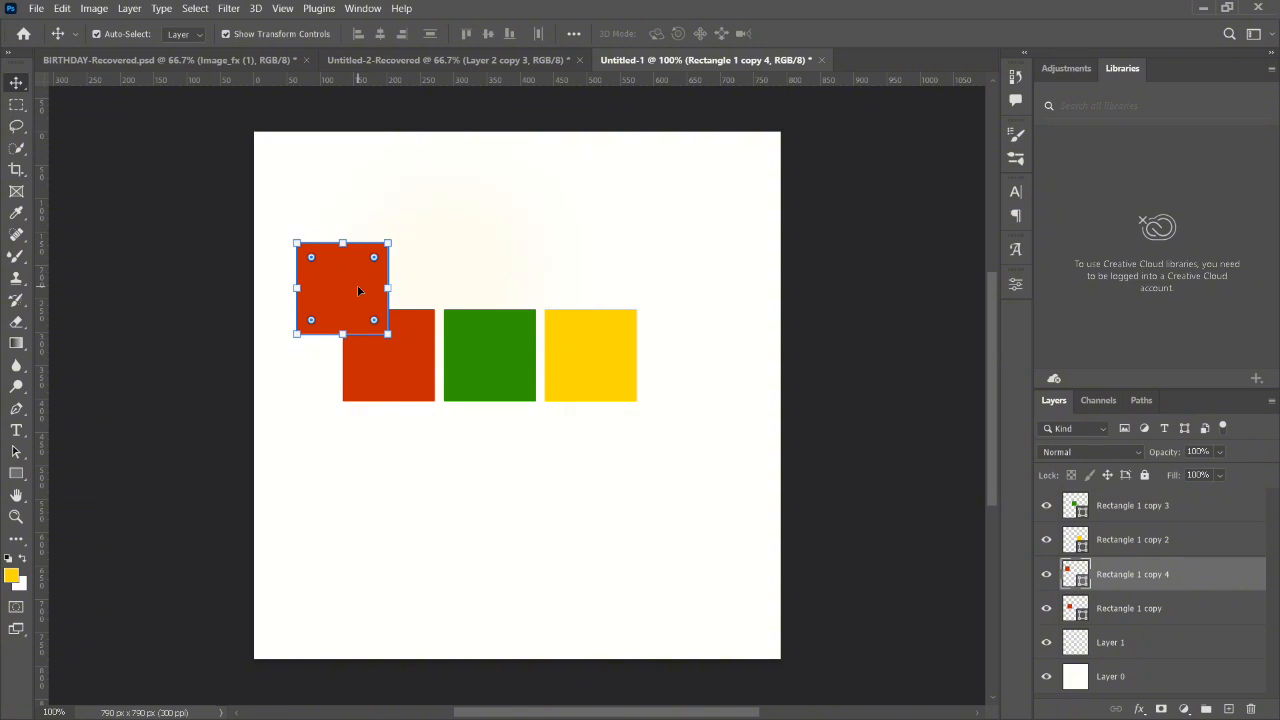
pyautogui.press('Delete')
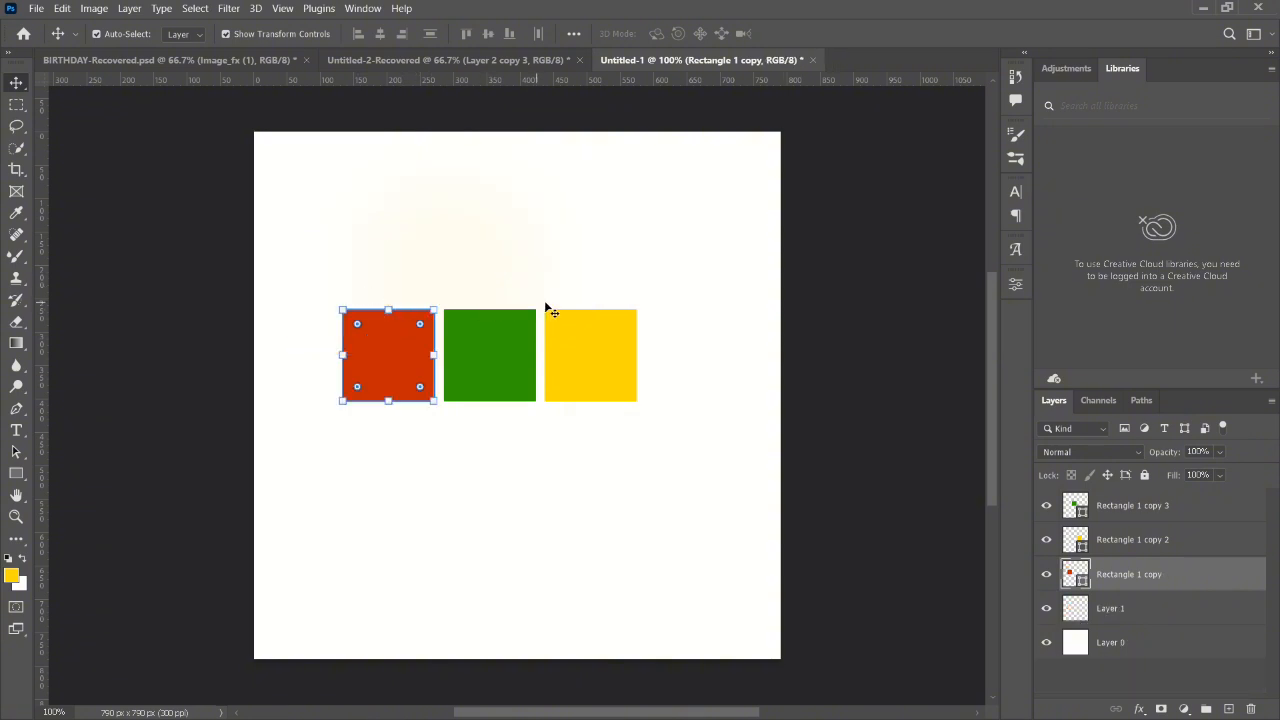
pyautogui.keyDown('shift'); pyautogui.click(578, 350); pyautogui.keyUp('shift')
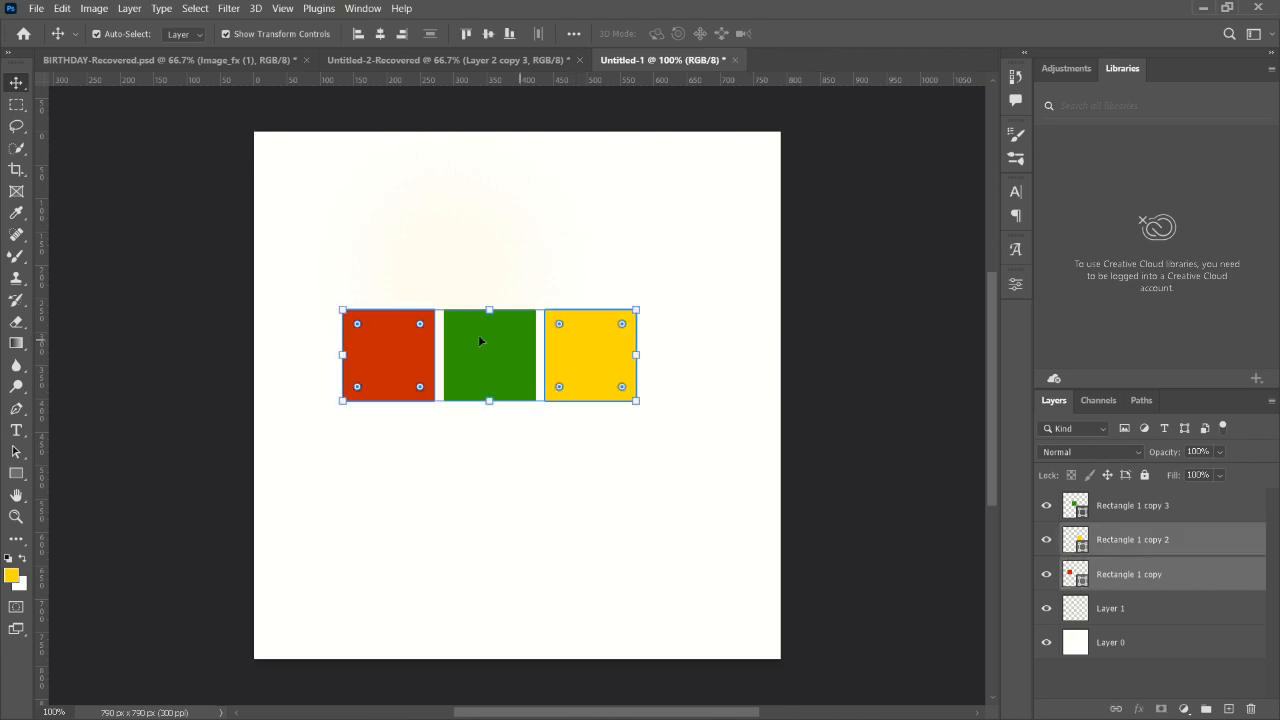
pyautogui.keyDown('shift'); pyautogui.click(480, 341); pyautogui.keyUp('shift')
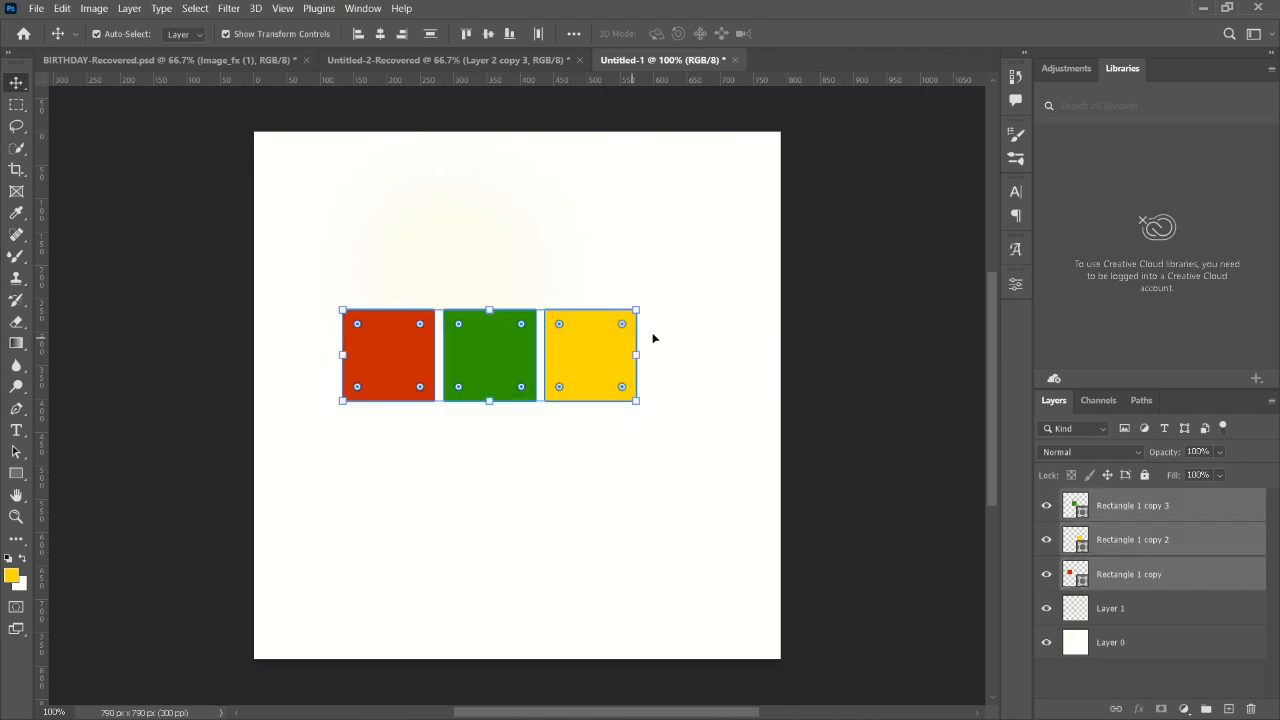
pyautogui.click(707, 296)
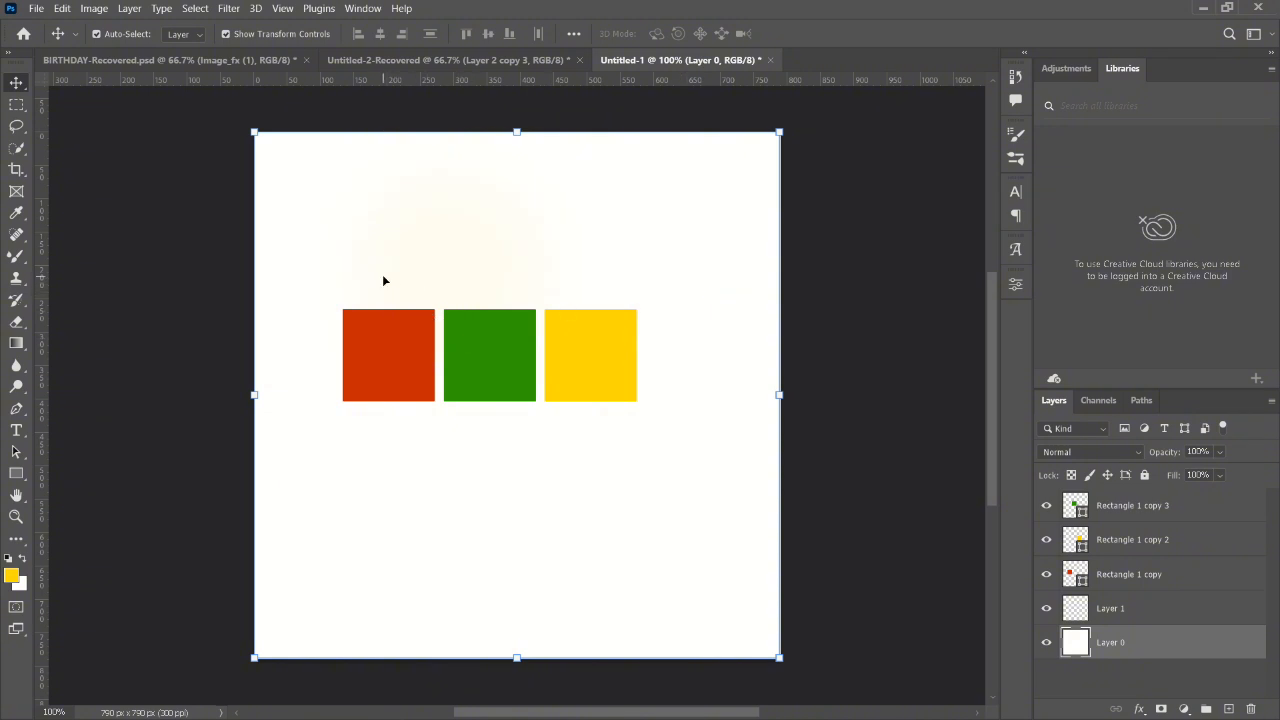
# - Select the red, green and yellow squares together and put them in one layer group
pyautogui.click(403, 349)
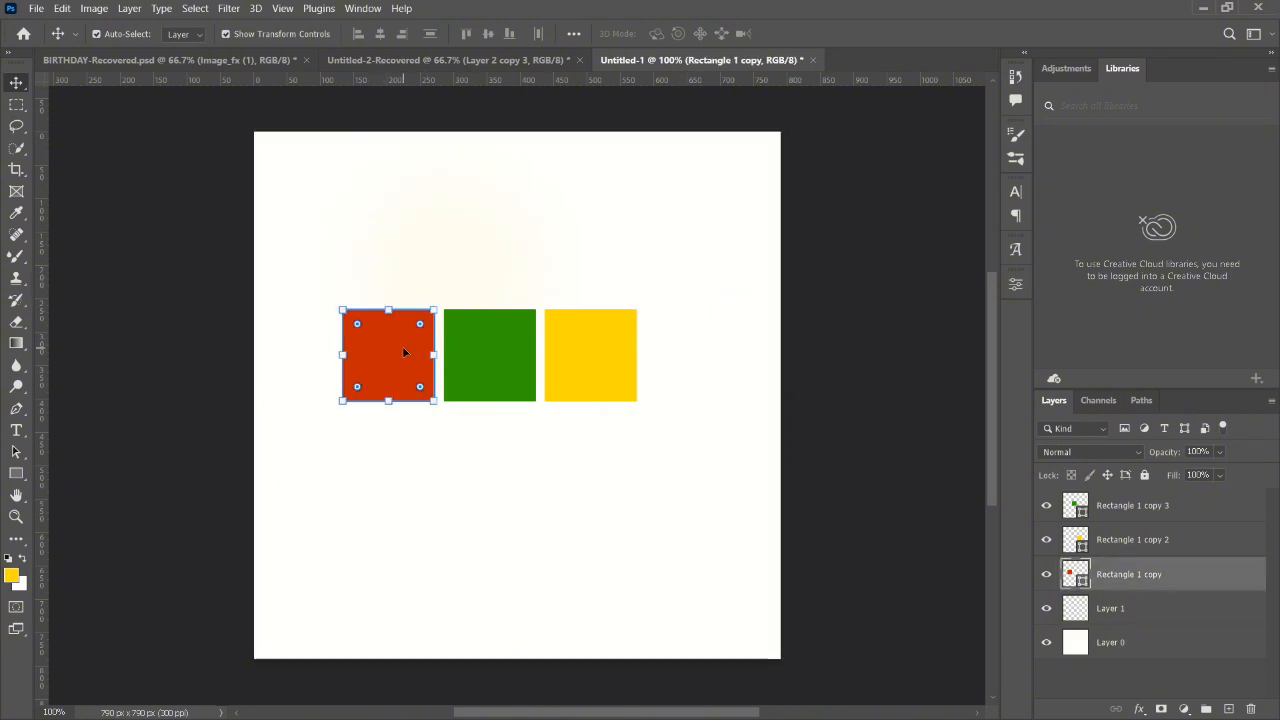
pyautogui.keyDown('shift'); pyautogui.click(508, 368); pyautogui.keyUp('shift')
pyautogui.keyDown('shift'); pyautogui.click(601, 368); pyautogui.keyUp('shift')
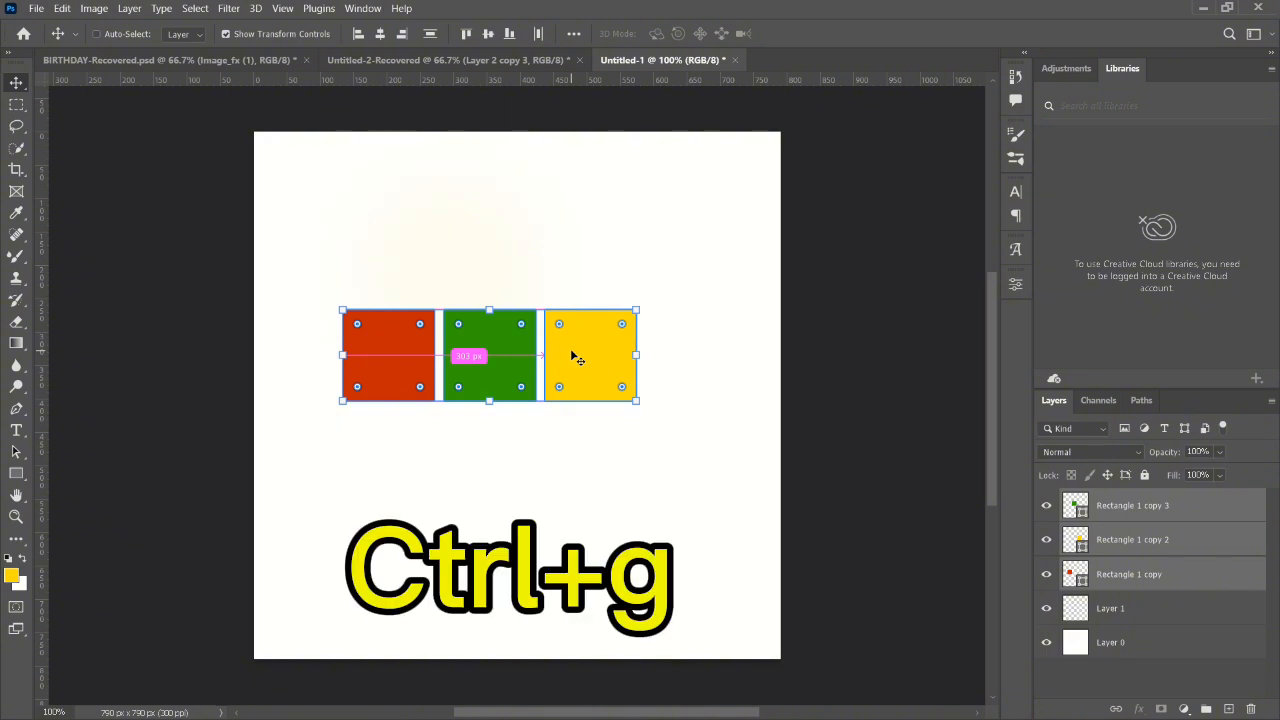
pyautogui.hotkey('ctrl', 'g')
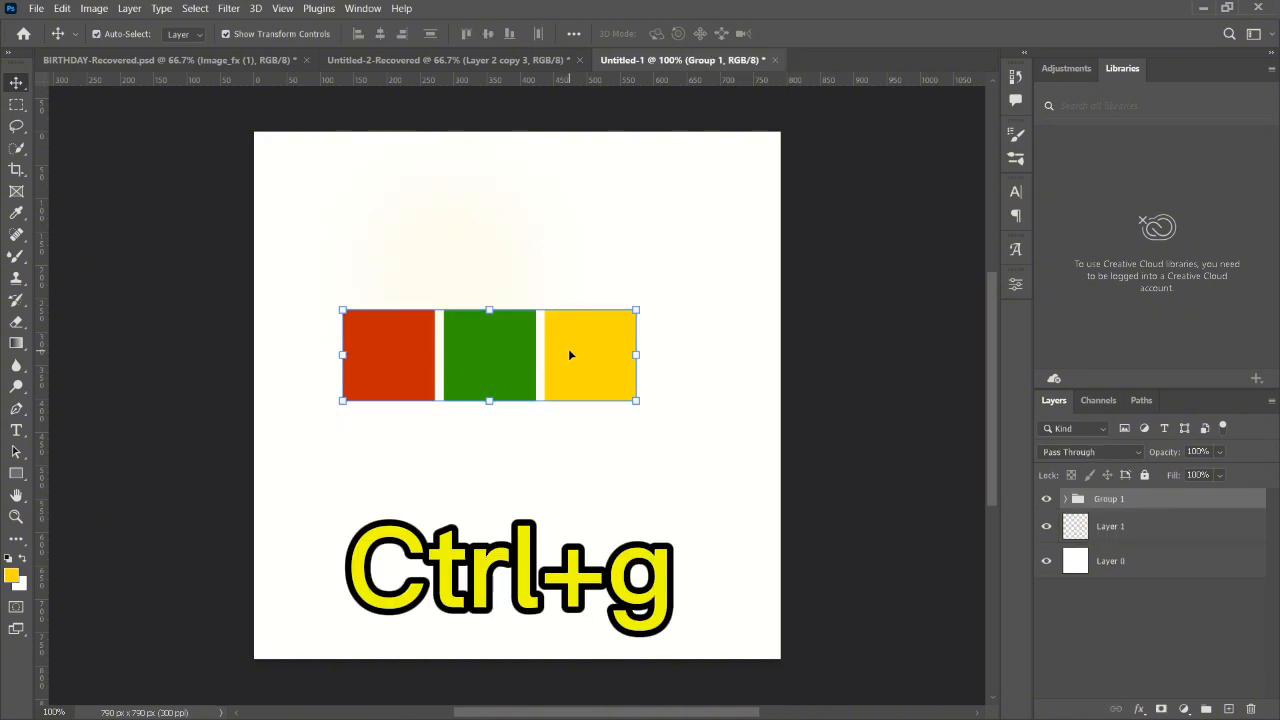
# - Try moving the yellow square on its own within the group, and undo the moves
pyautogui.moveTo(570, 355); pyautogui.dragTo(562, 318)
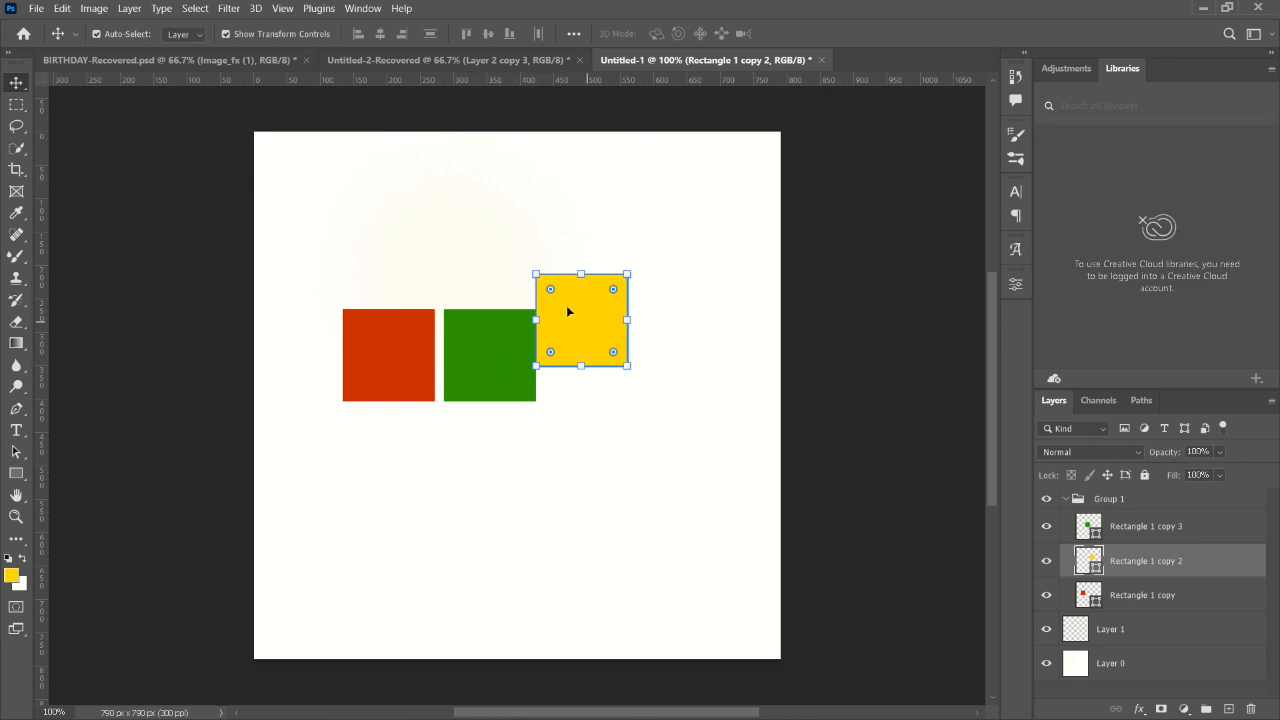
pyautogui.moveTo(565, 311); pyautogui.dragTo(584, 343)
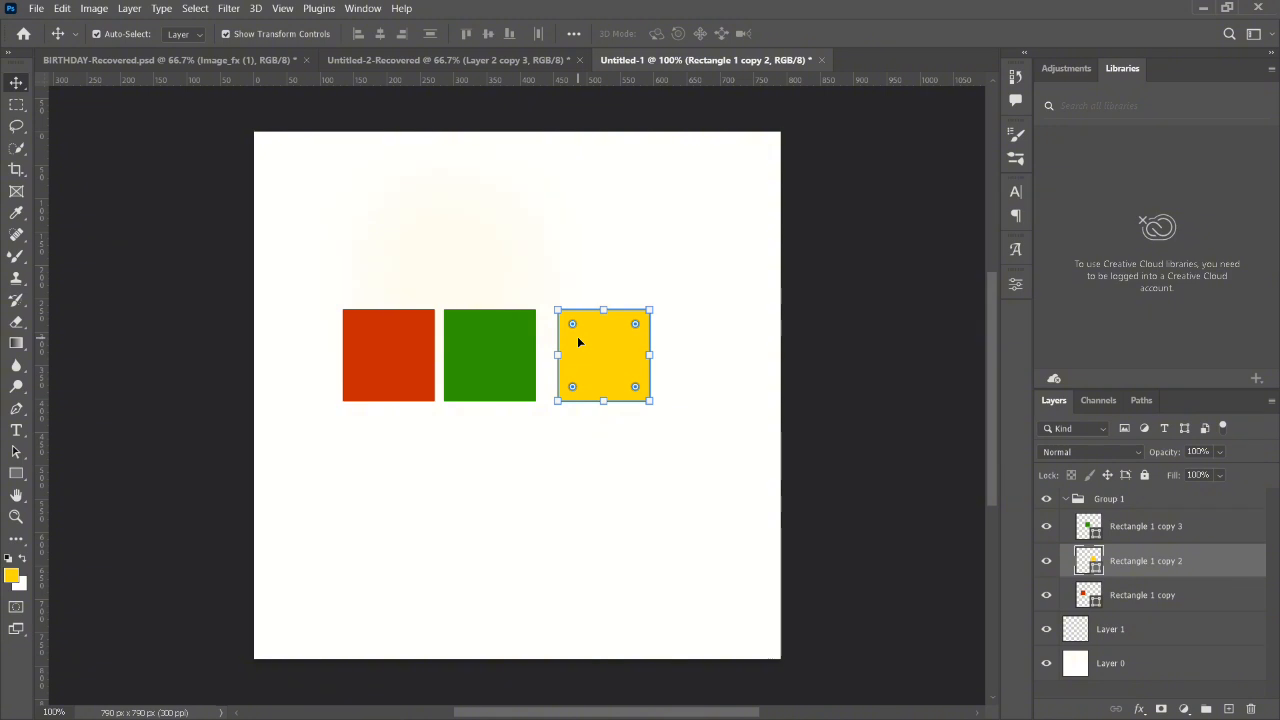
pyautogui.hotkey('ctrl', 'z')
pyautogui.hotkey('ctrl', 'shift', 'z')
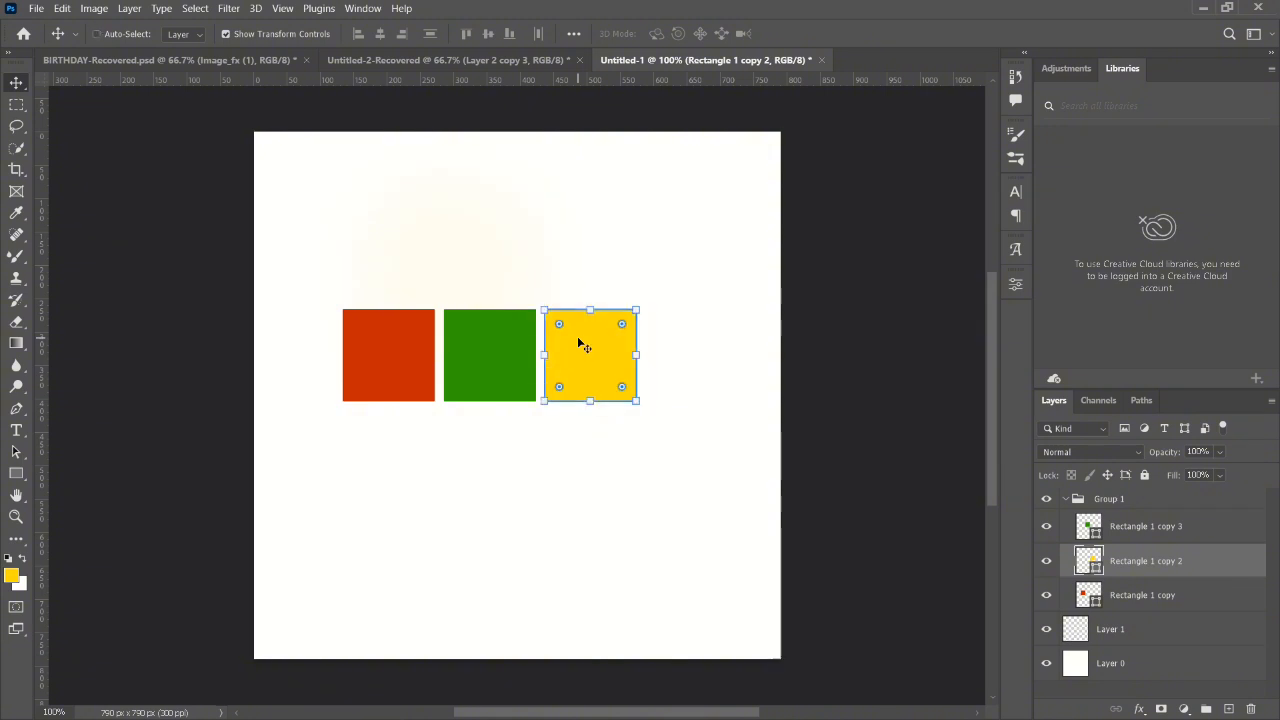
# - Add the red and green squares to the selection and move all three squares up and slightly right
pyautogui.keyDown('shift'); pyautogui.click(389, 337); pyautogui.keyUp('shift')
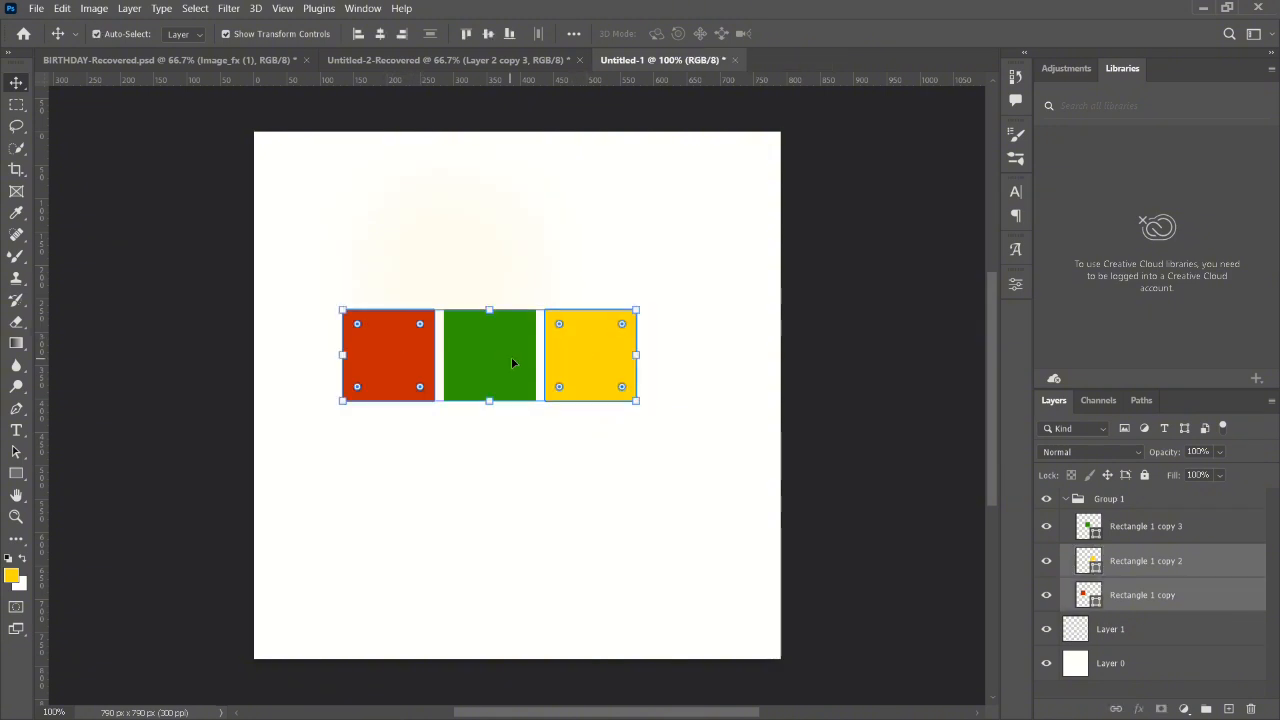
pyautogui.keyDown('shift'); pyautogui.click(512, 362); pyautogui.keyUp('shift')
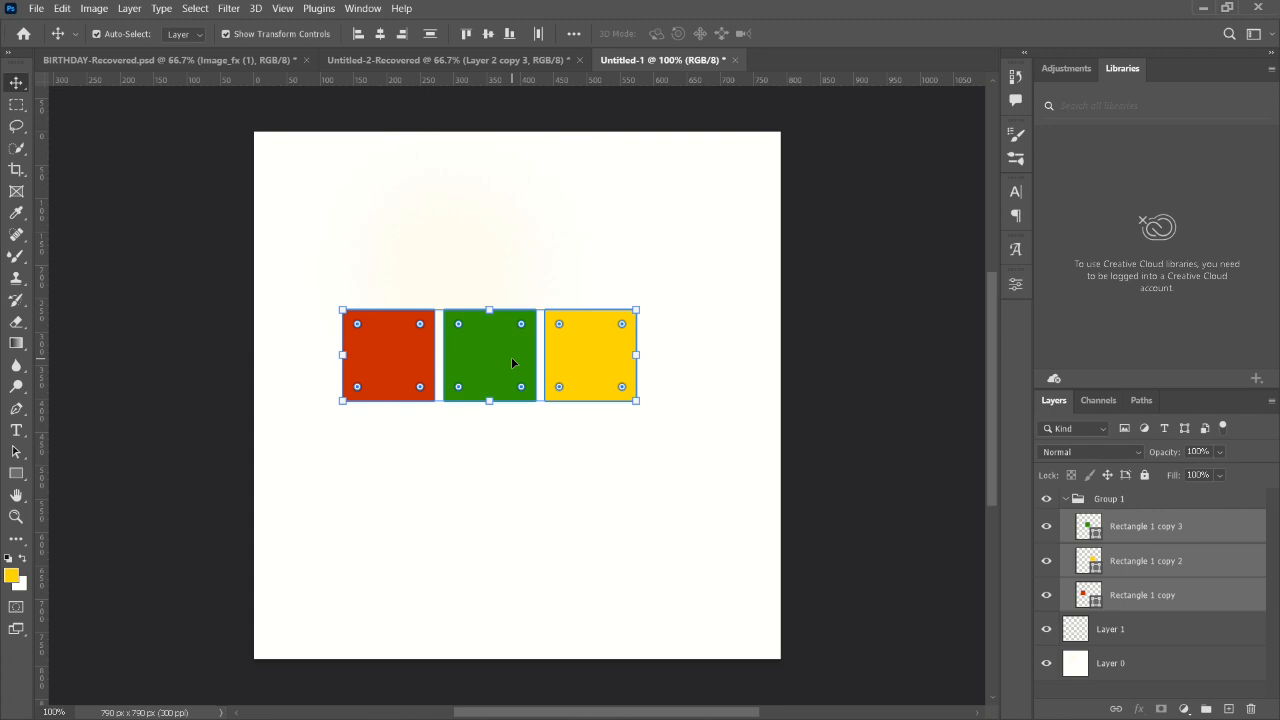
pyautogui.press('ctrl')
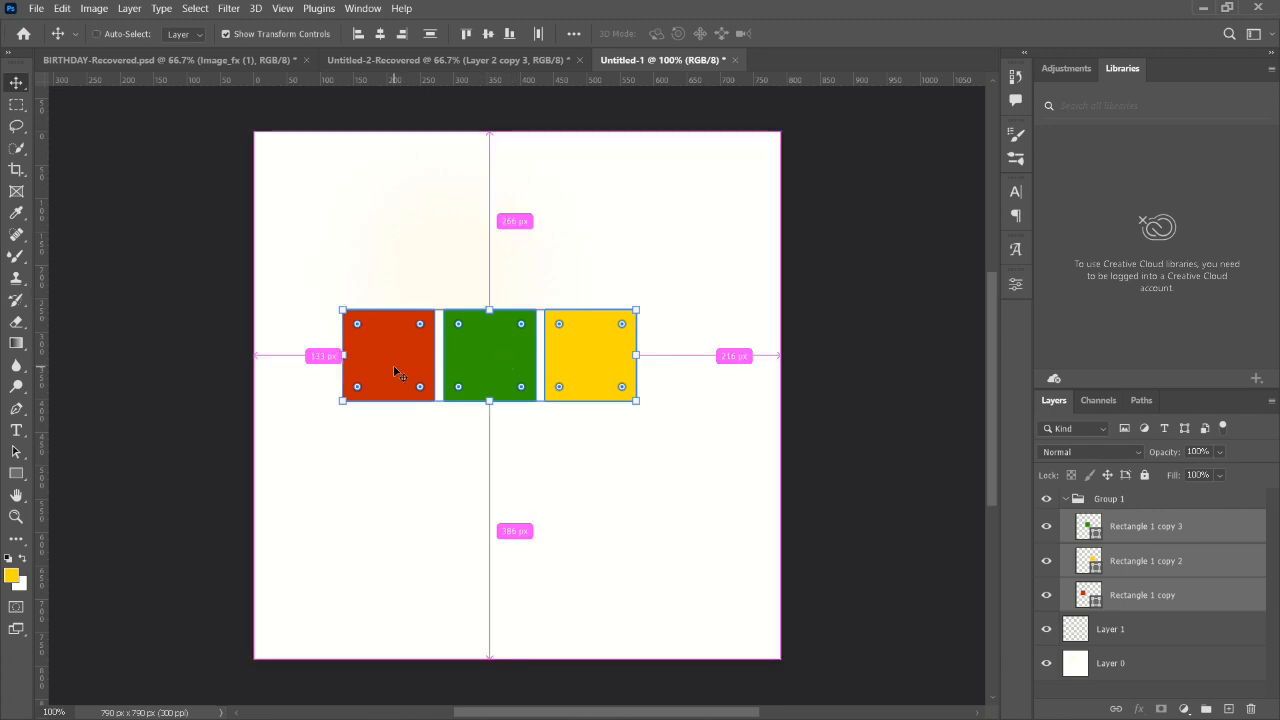
pyautogui.moveTo(403, 363); pyautogui.dragTo(420, 306)
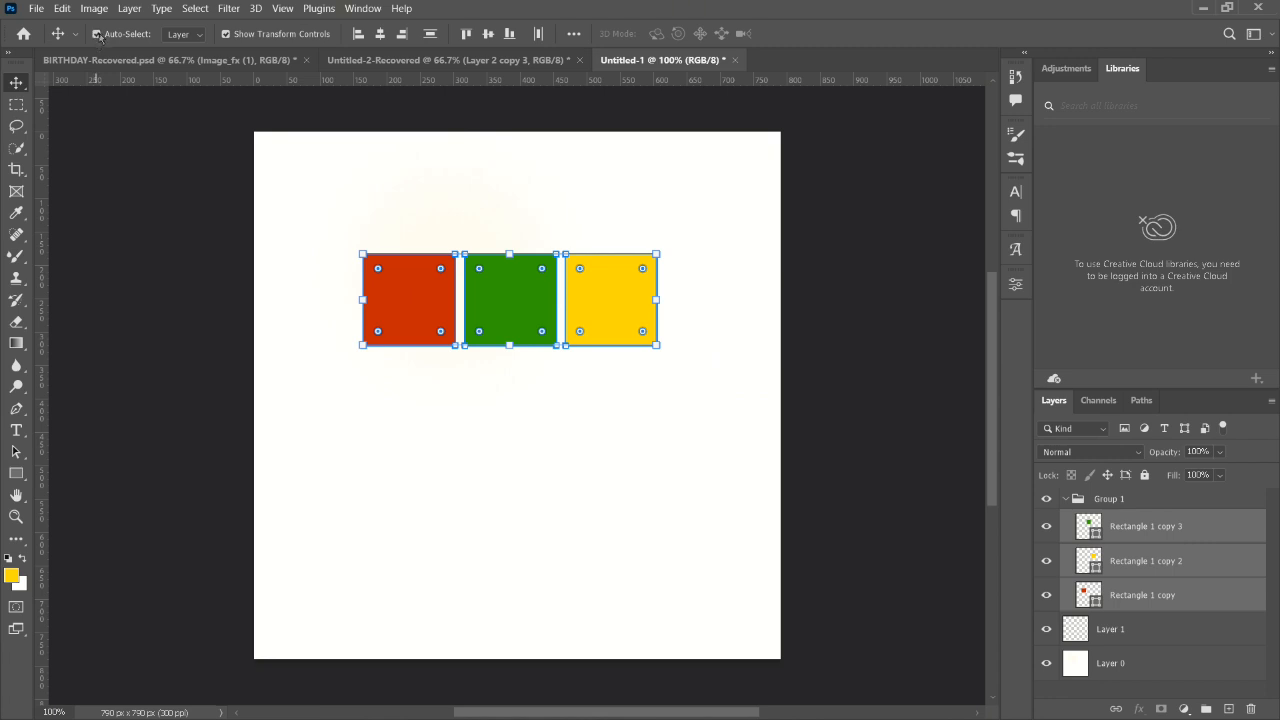
# - Turn off Auto-Select and move the three selected squares together slightly down and to the right
pyautogui.click(98, 35)
pyautogui.moveTo(406, 311)
pyautogui.mouseDown()
pyautogui.moveTo(423, 343)
pyautogui.moveTo(418, 308)
pyautogui.mouseUp()
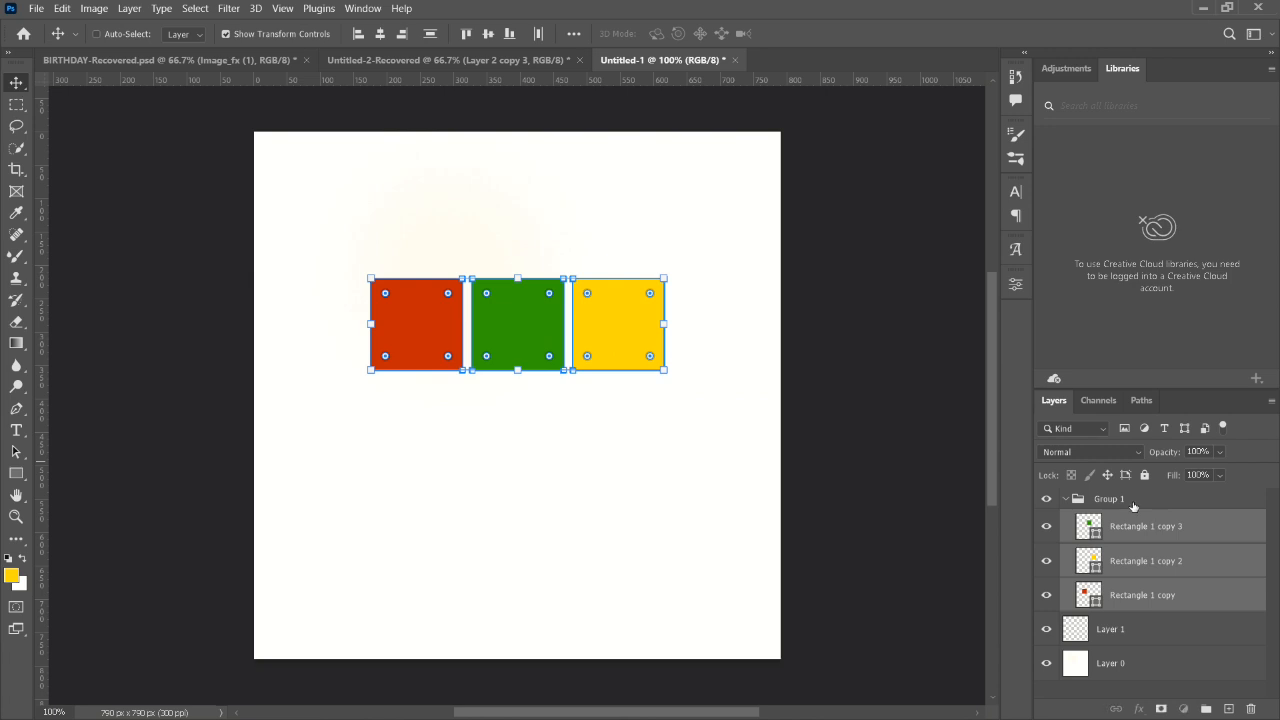
# - Select Group 1 and move the whole group slightly up and left, undoing the last shift
pyautogui.click(1098, 495)
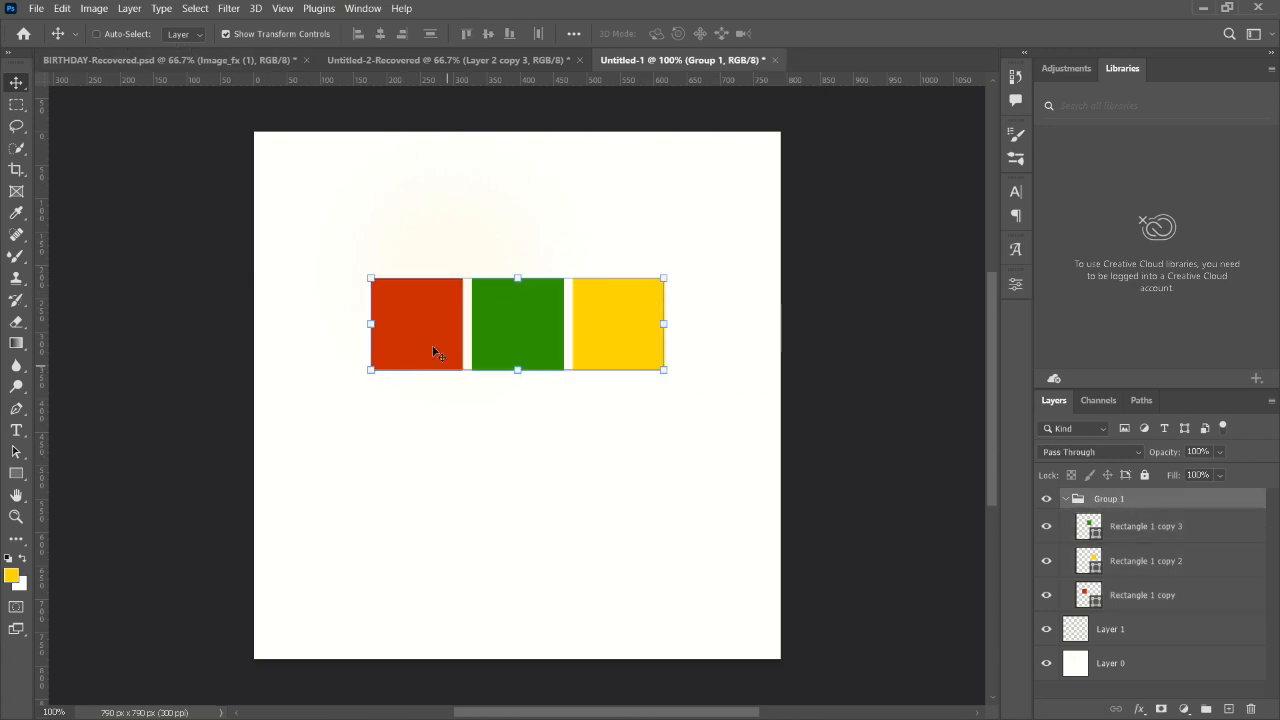
pyautogui.moveTo(433, 348); pyautogui.dragTo(404, 302)
pyautogui.hotkey('ctrl', 'z')
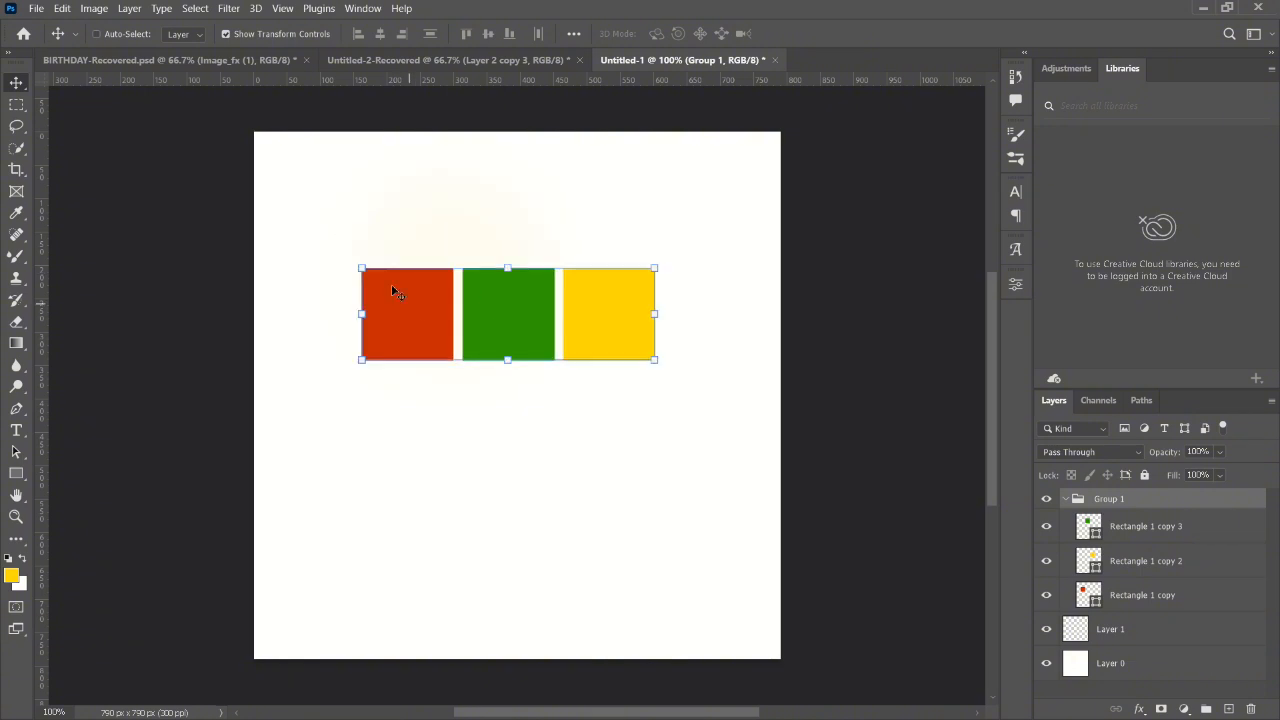
# - Turn Auto-Select back on and select the red square directly on the canvas
pyautogui.click(98, 34)
pyautogui.click(415, 308)
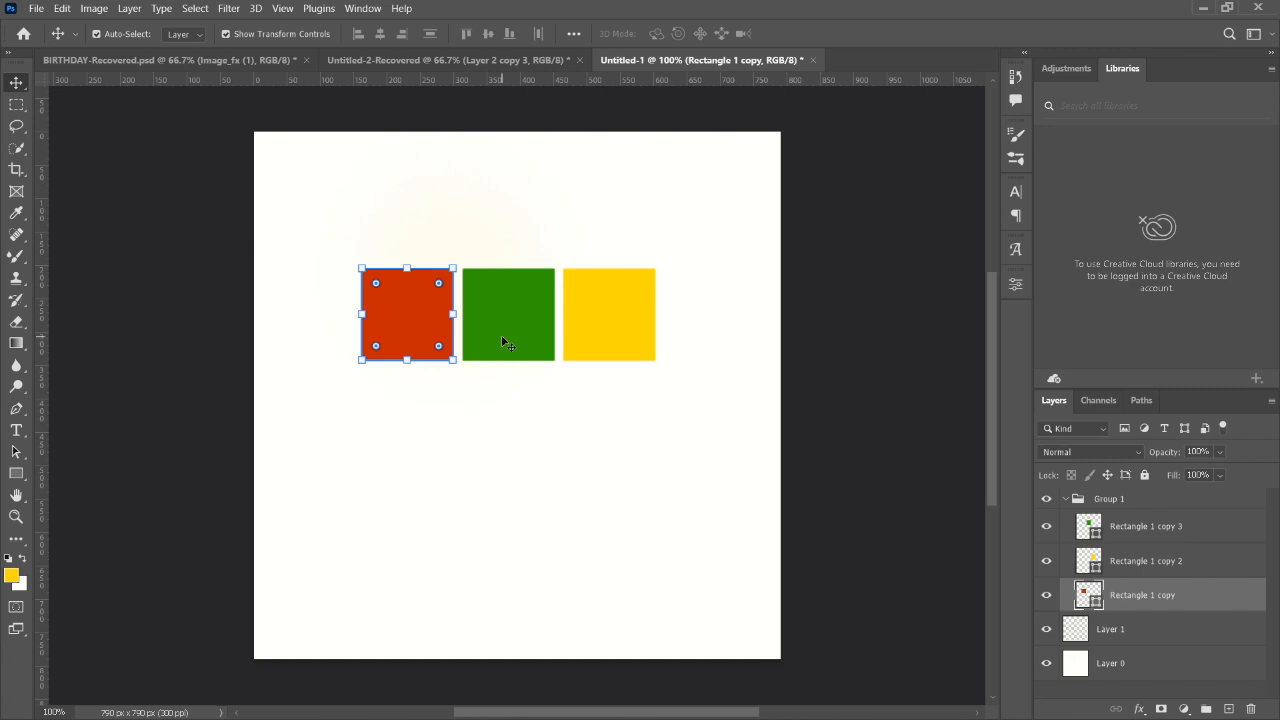
# - Select the entire canvas as the alignment area and make Group 1 the active layer
pyautogui.click(505, 343)
pyautogui.click(523, 251)
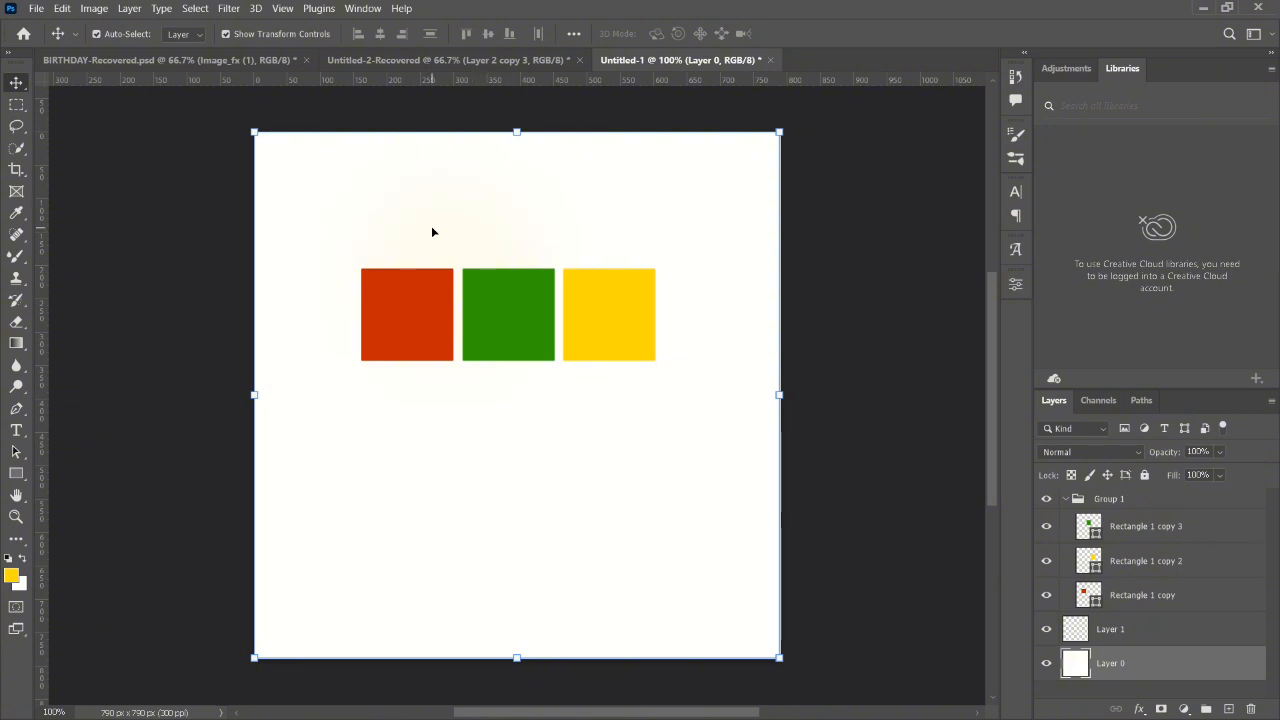
pyautogui.hotkey('ctrl', 'a')
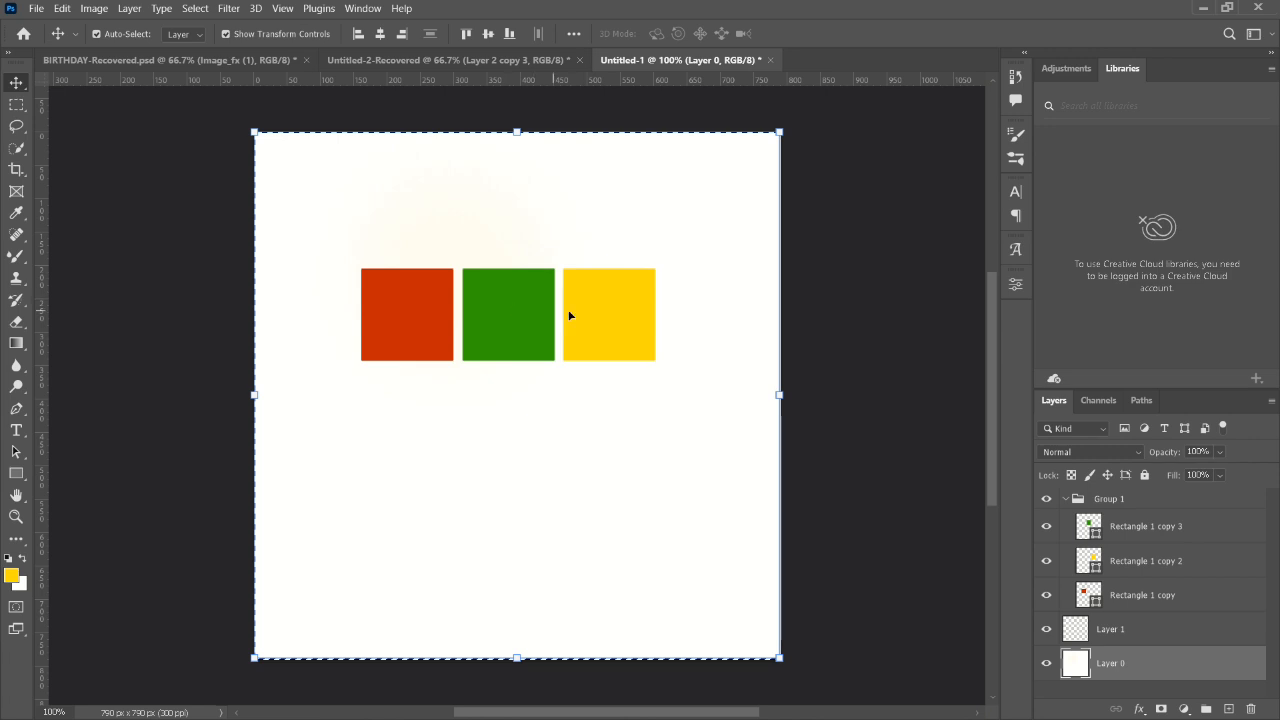
pyautogui.click(1122, 503)
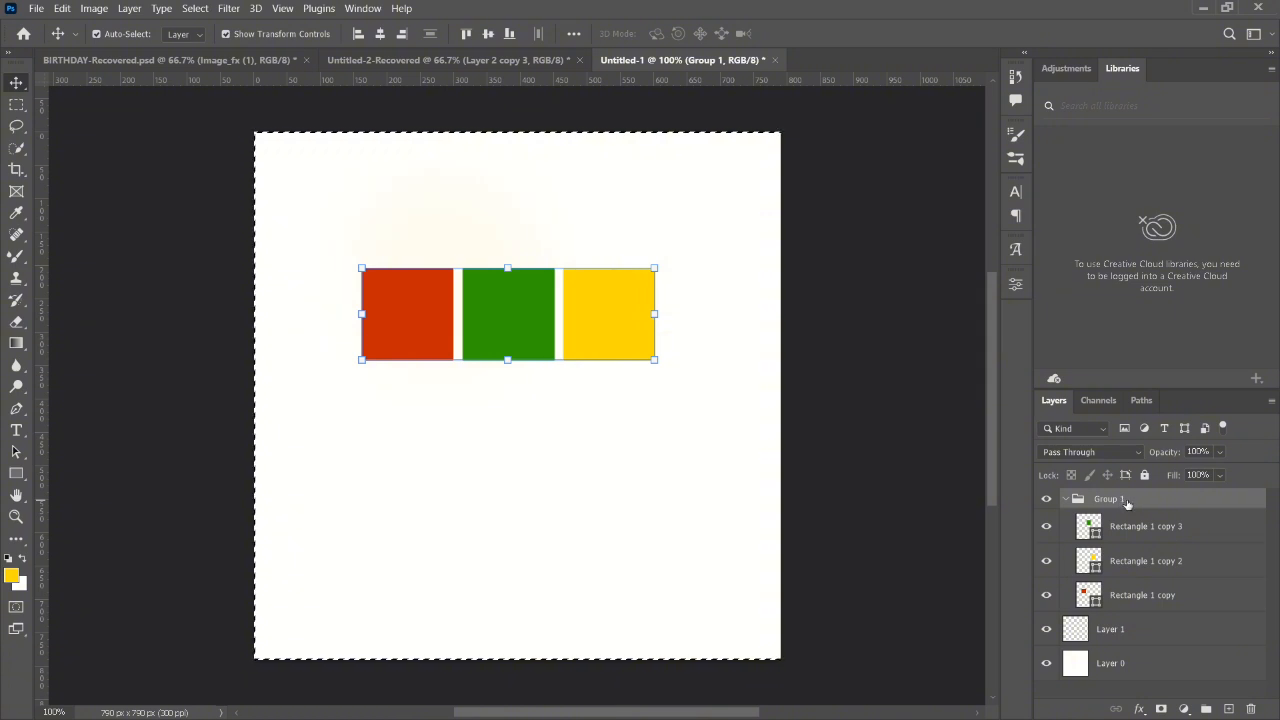
# - Align Group 1 to the canvas's horizontal centre, its right edge and its left edge in turn
pyautogui.click(381, 34)
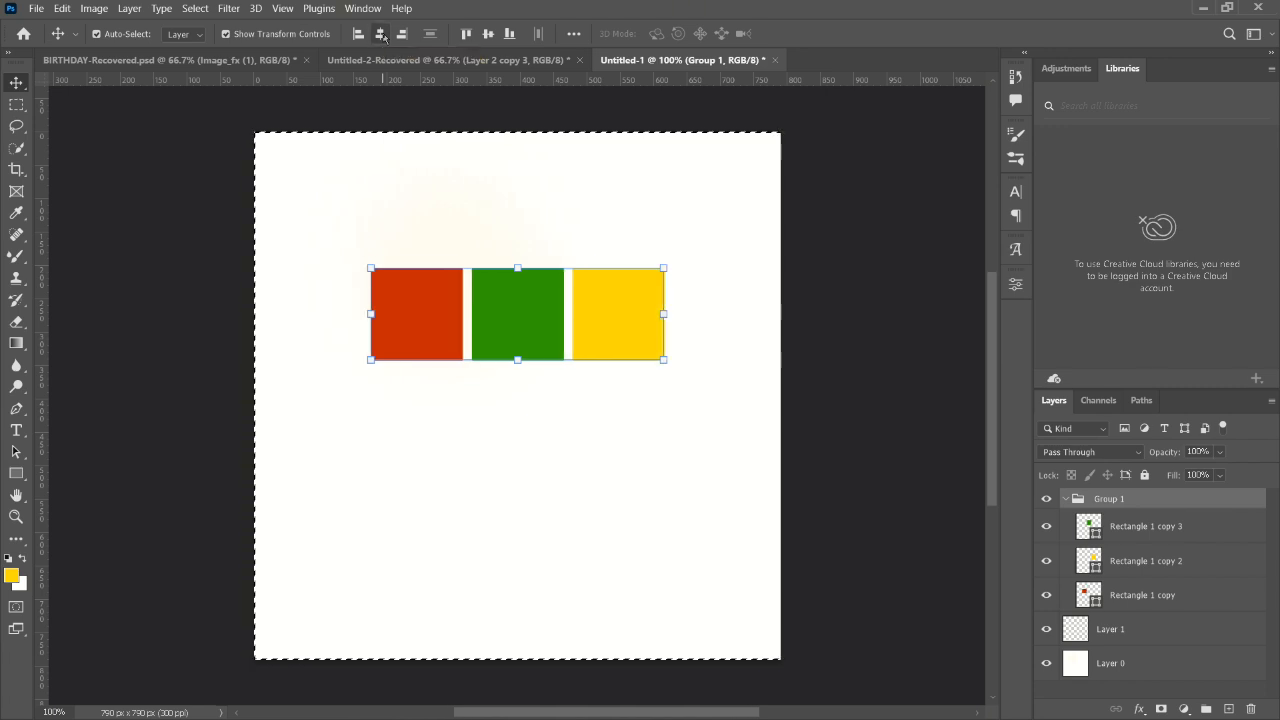
pyautogui.click(403, 35)
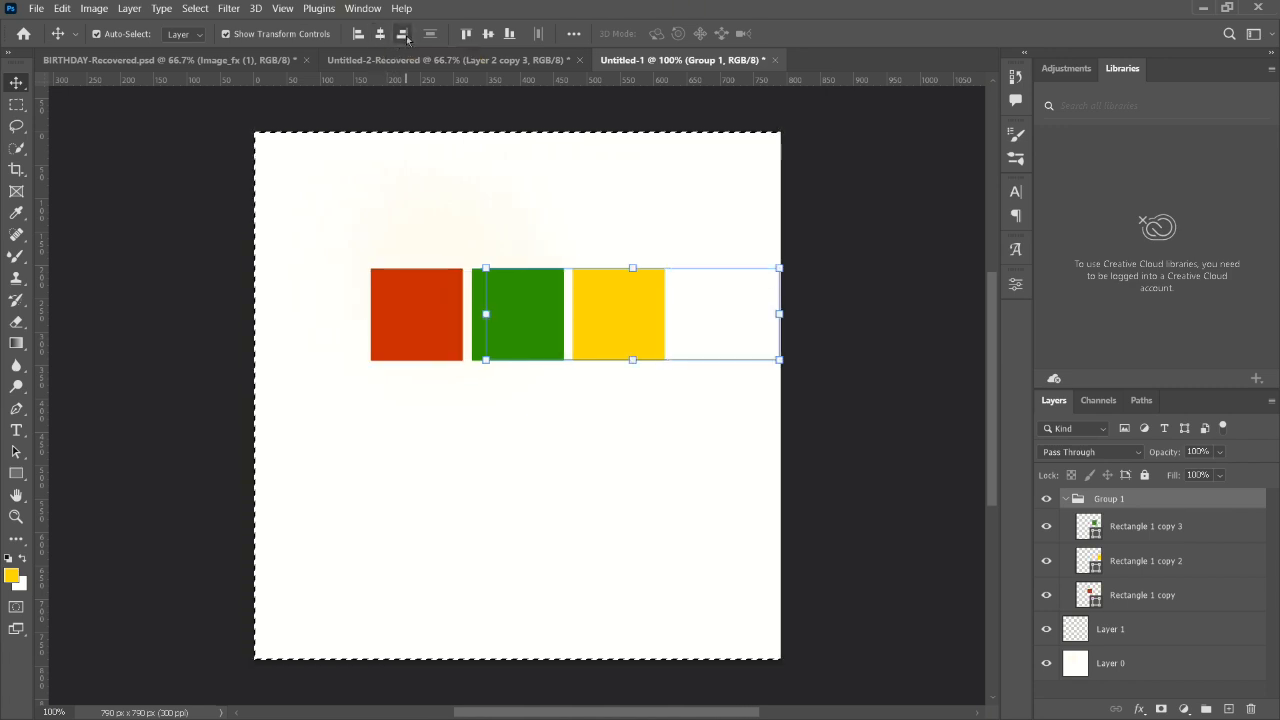
pyautogui.click(358, 34)
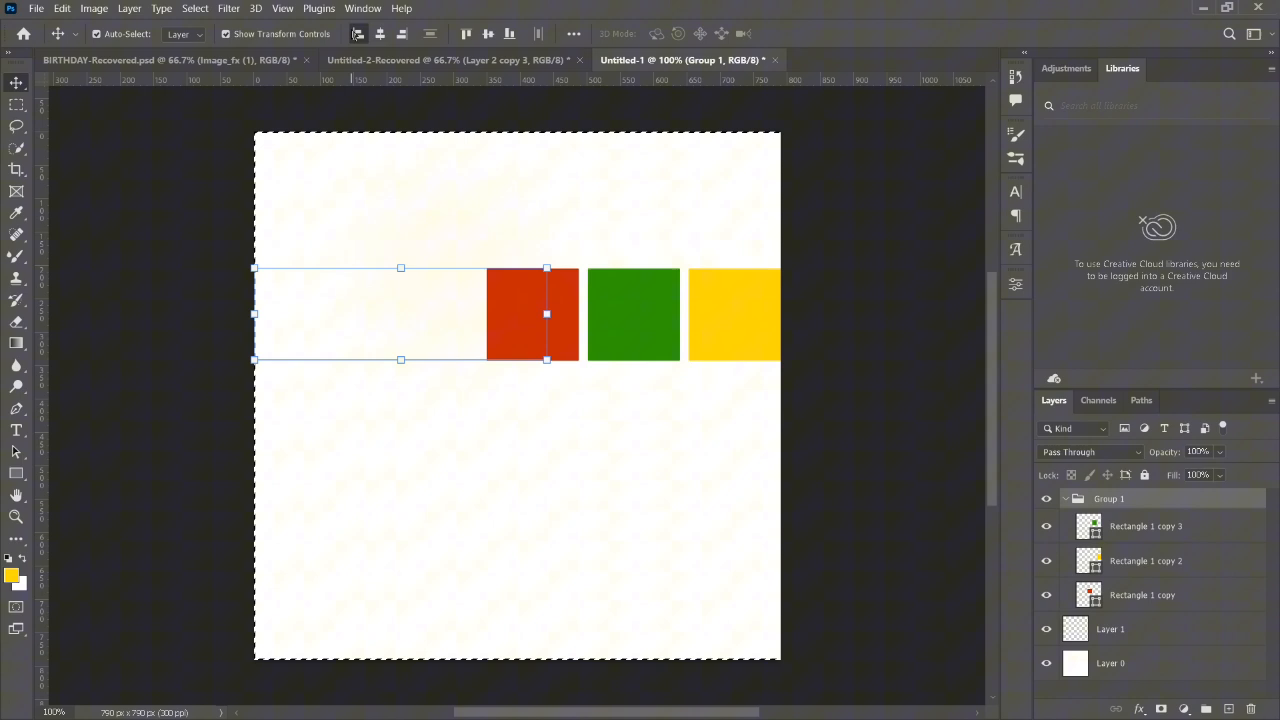
# - Centre Group 1 vertically and horizontally on the canvas, and clear the canvas selection
pyautogui.click(489, 34)
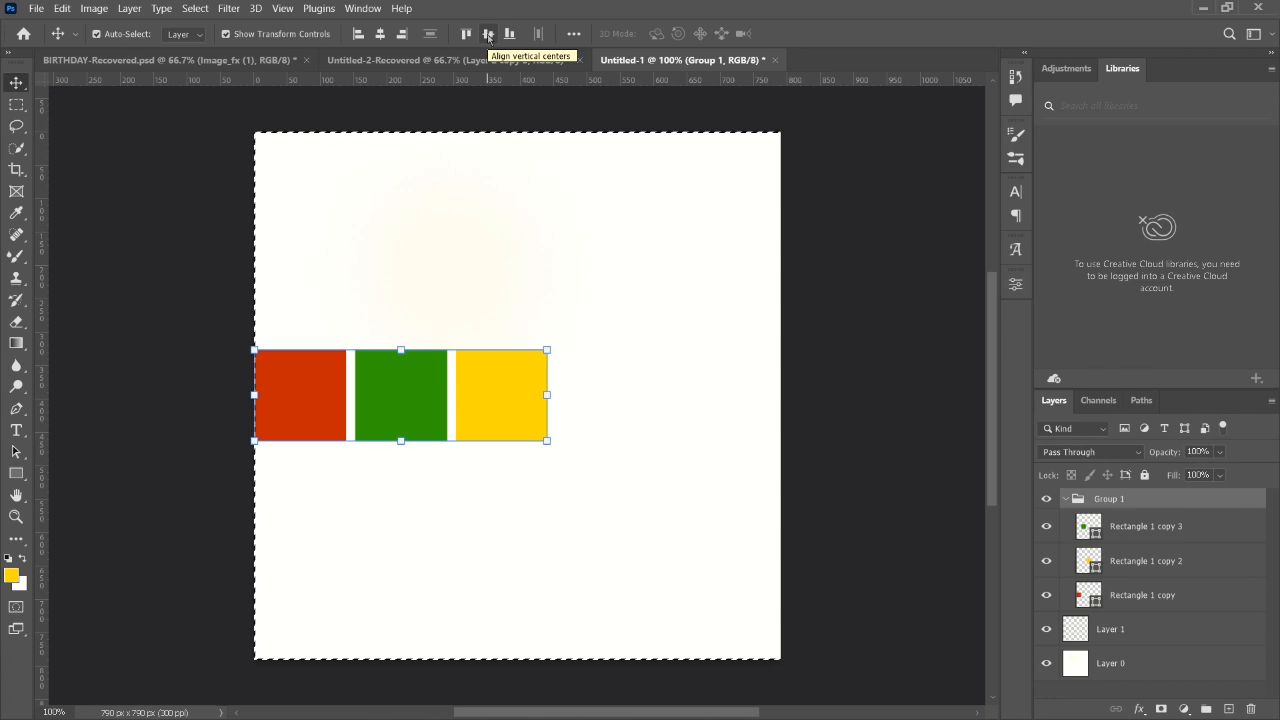
pyautogui.click(381, 34)
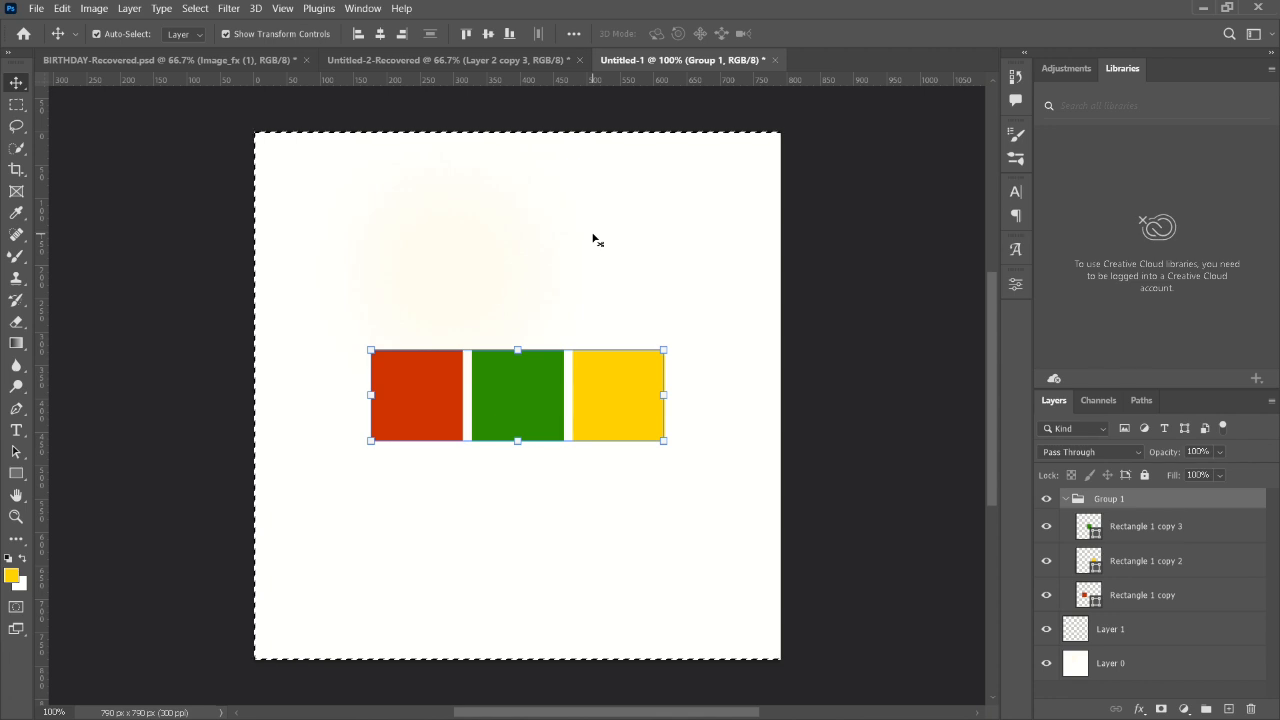
pyautogui.hotkey('ctrl', 'd')
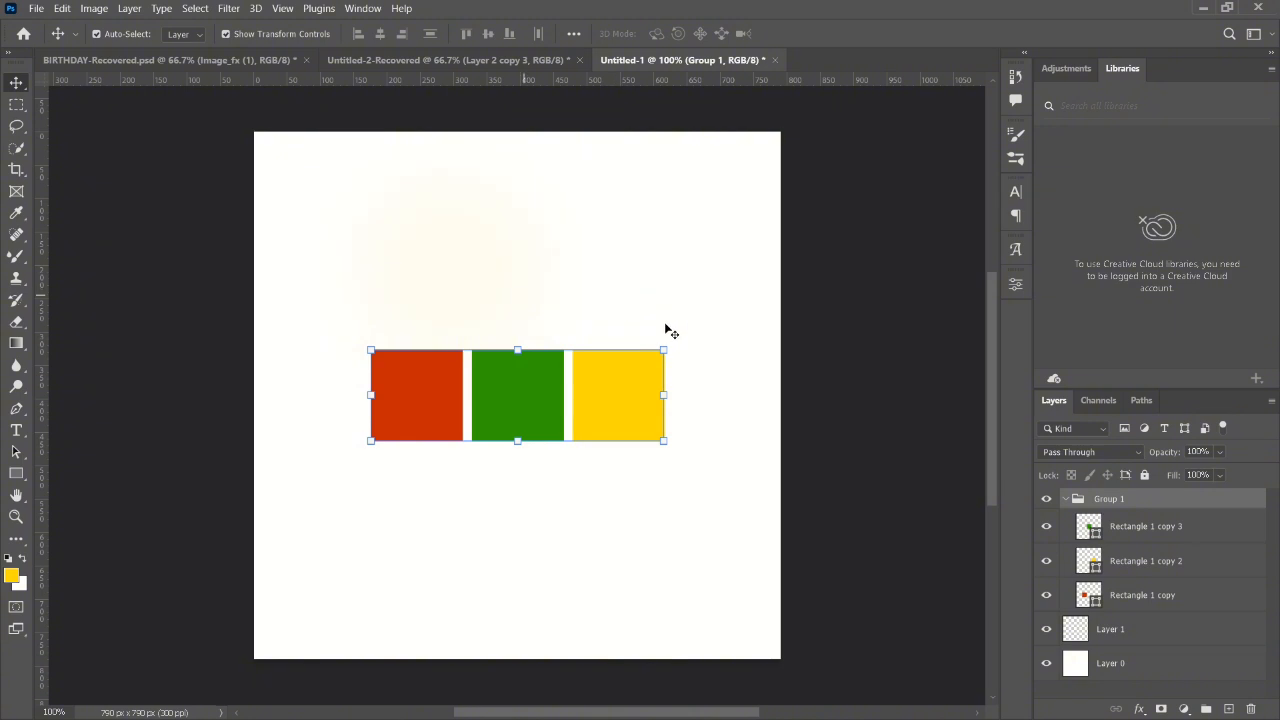
# - Select the green, yellow and red squares together as individual layers inside Group 1
pyautogui.click(1125, 533)
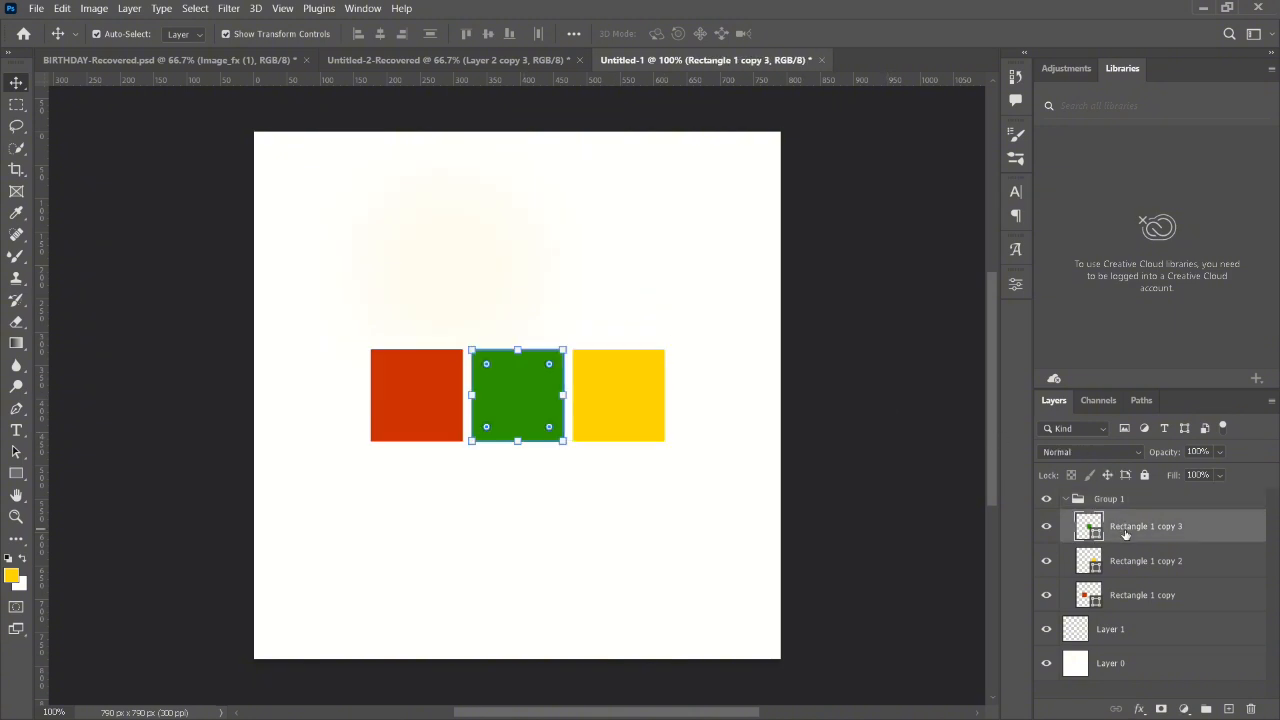
pyautogui.keyDown('shift'); pyautogui.click(620, 402); pyautogui.keyUp('shift')
pyautogui.keyDown('shift'); pyautogui.click(405, 405); pyautogui.keyUp('shift')
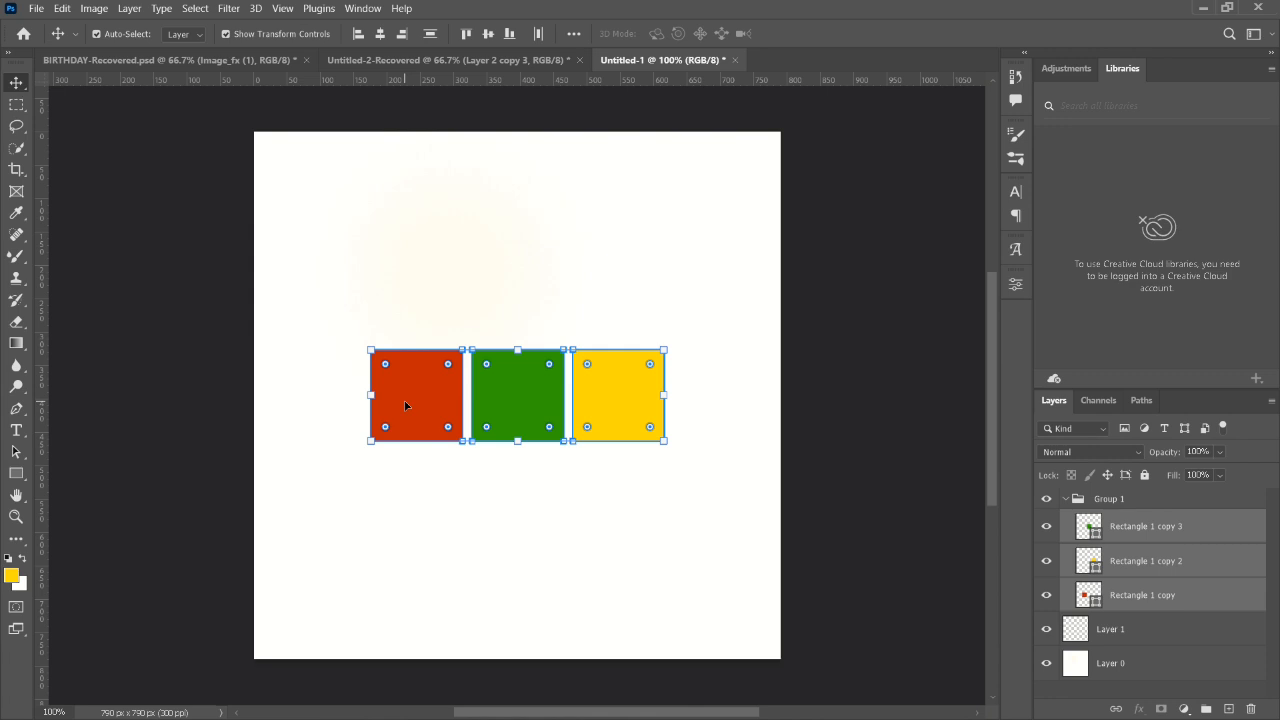
pyautogui.press('ctrl')
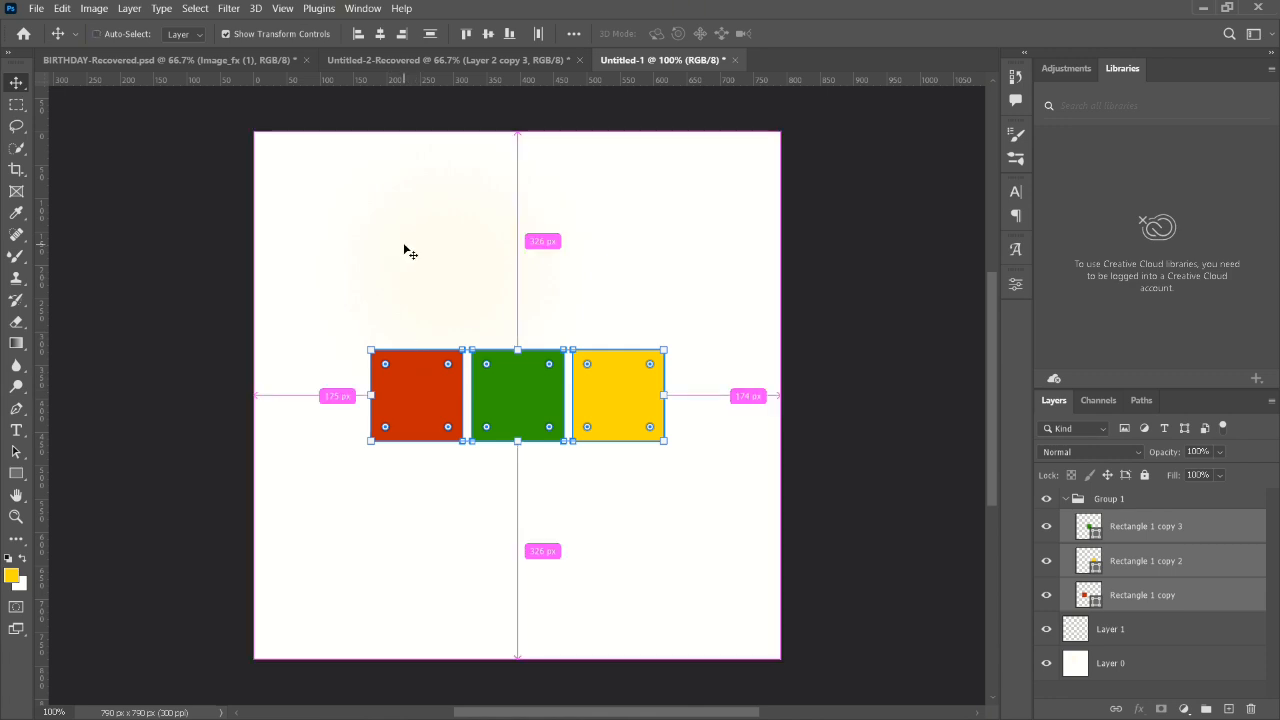
# - Try centring the three separate squares horizontally on the whole canvas, undo it, and return to Group 1 with the canvas deselected
pyautogui.hotkey('ctrl', 'a')
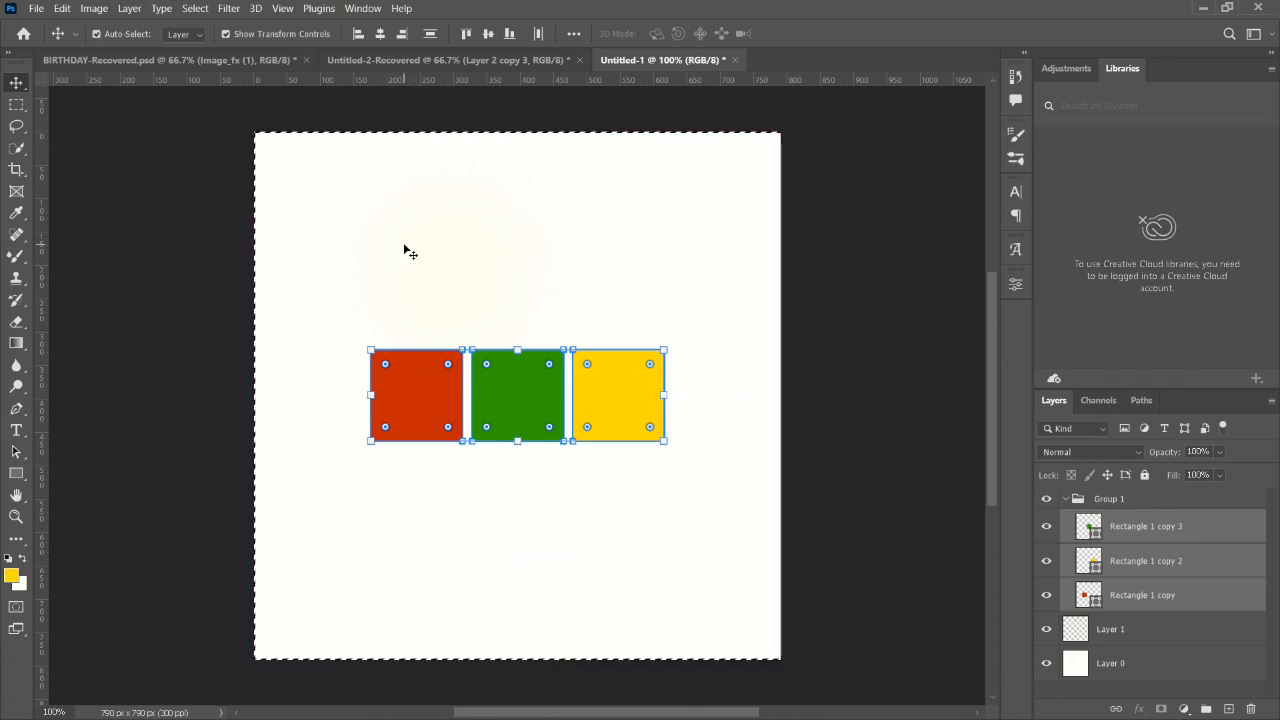
pyautogui.click(380, 34)
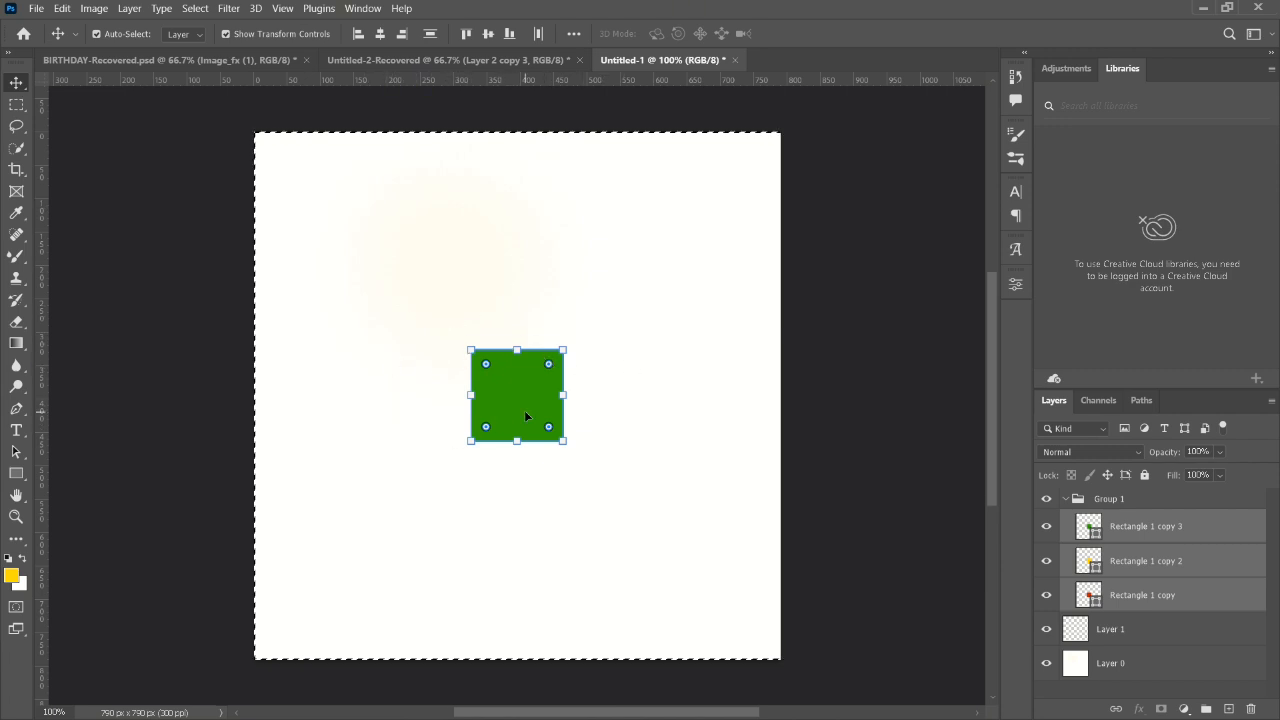
pyautogui.hotkey('ctrl', 'z')
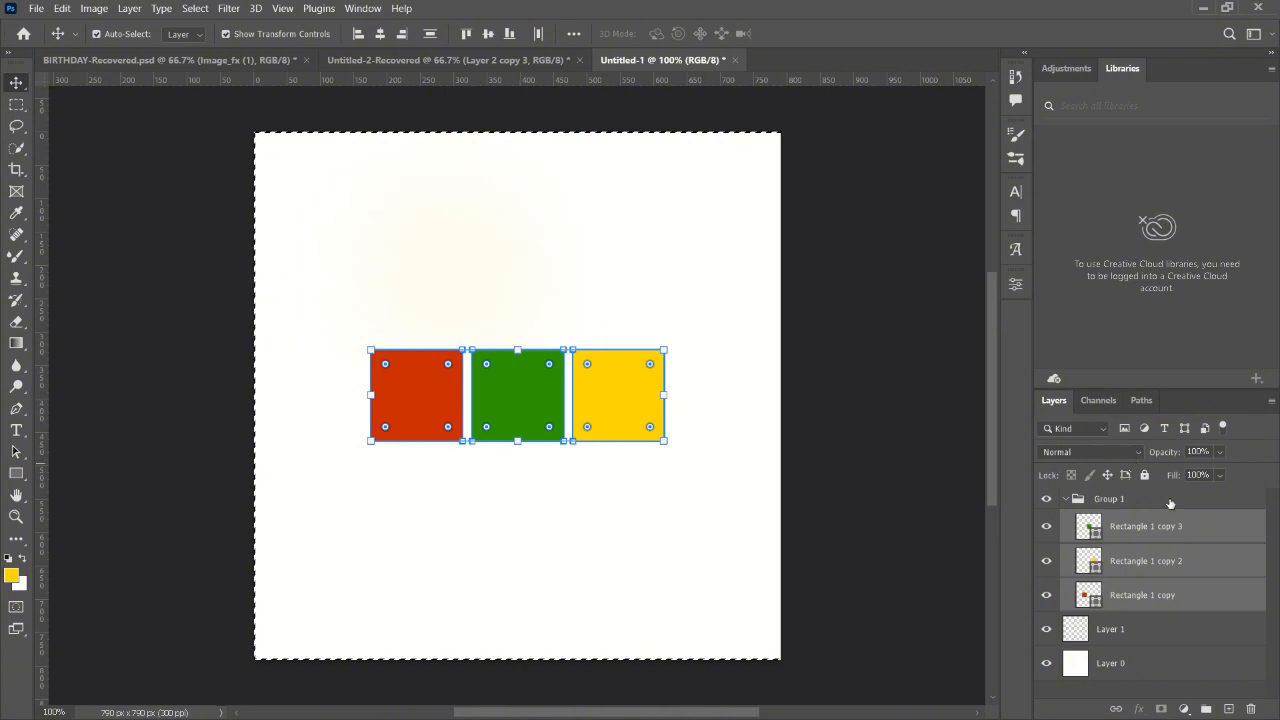
pyautogui.click(1130, 501)
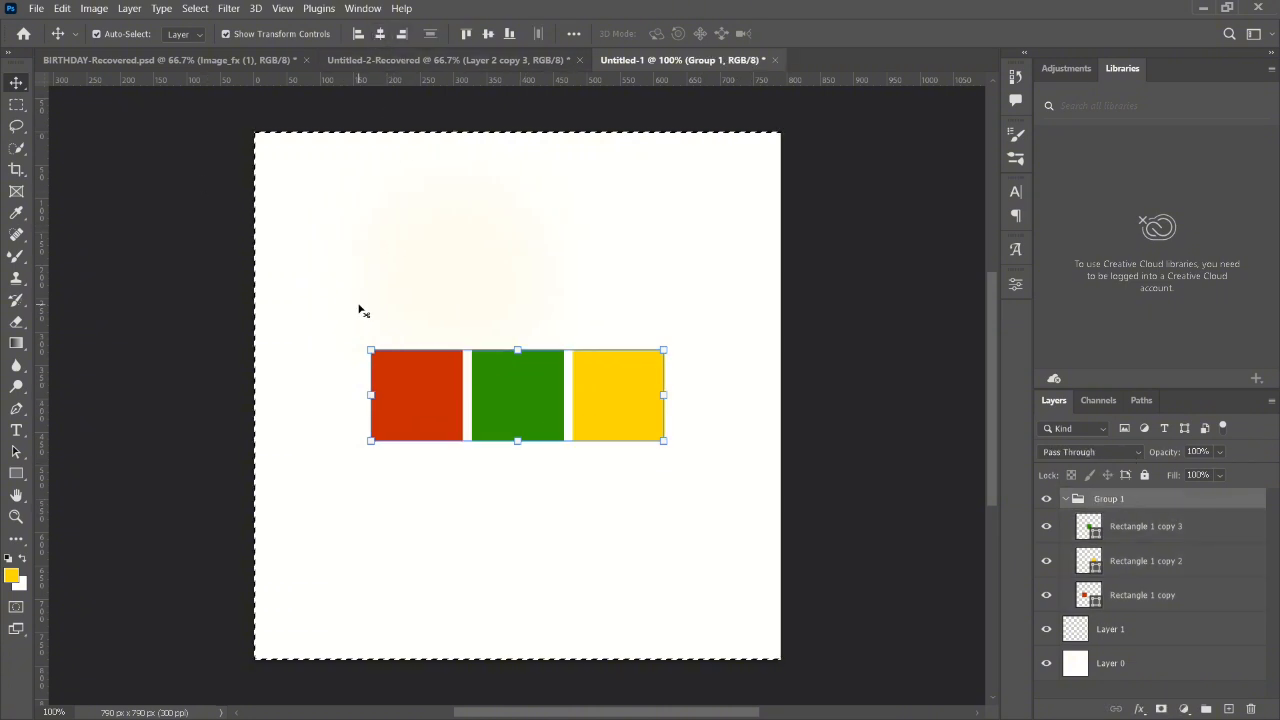
pyautogui.hotkey('ctrl', 'd')
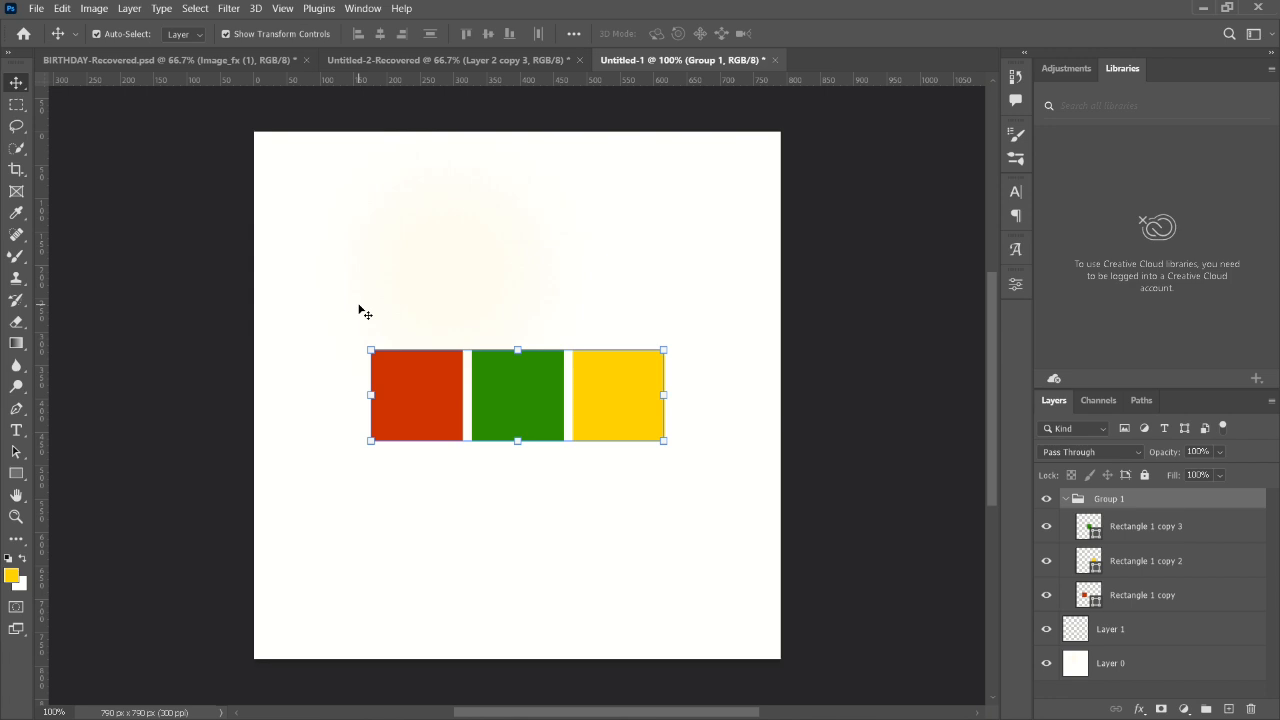
# - Pick the red, green and yellow squares one at a time on the canvas with Auto-Select, and clear the layer selection
pyautogui.click(206, 211)
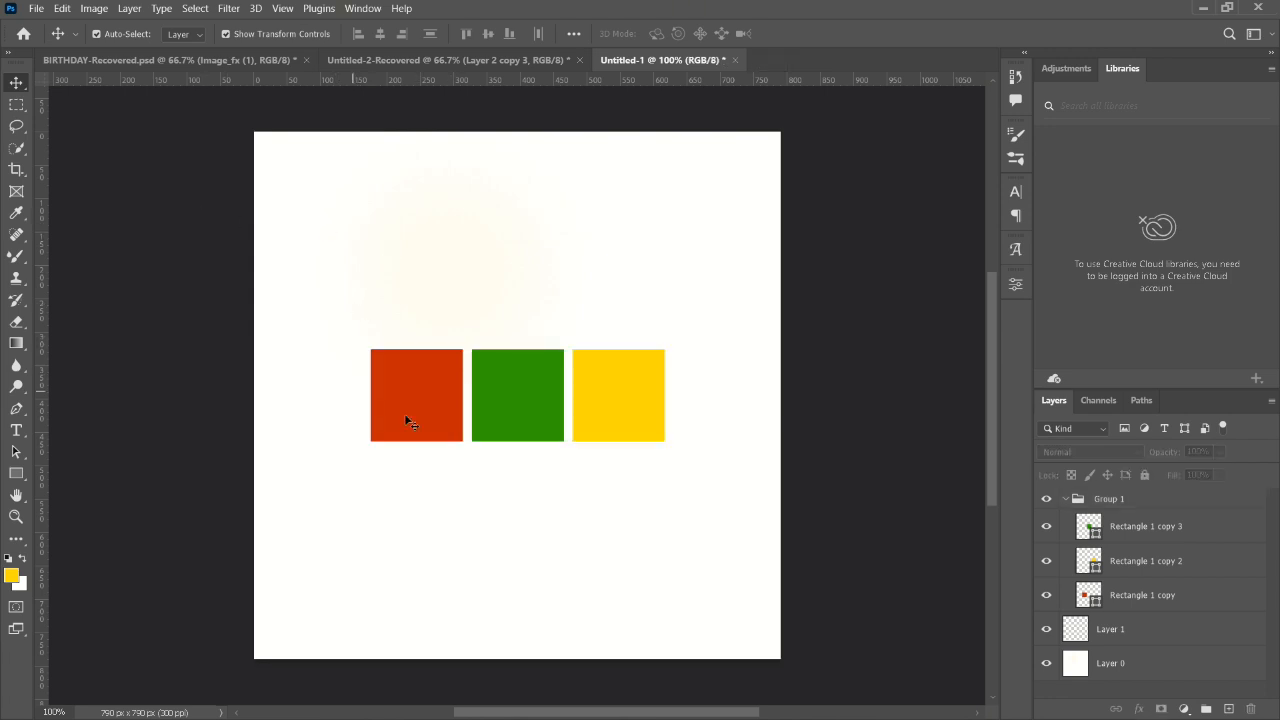
pyautogui.click(420, 396)
pyautogui.click(552, 400)
pyautogui.click(603, 417)
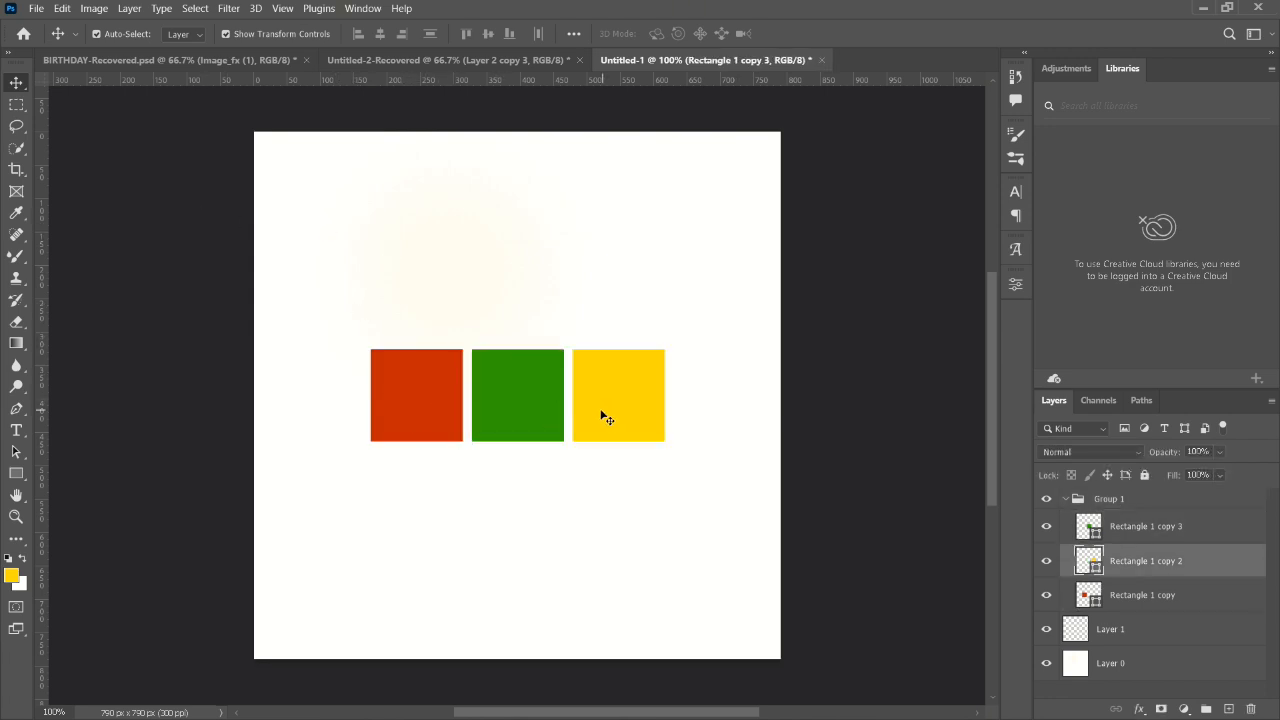
pyautogui.click(450, 402)
pyautogui.click(511, 405)
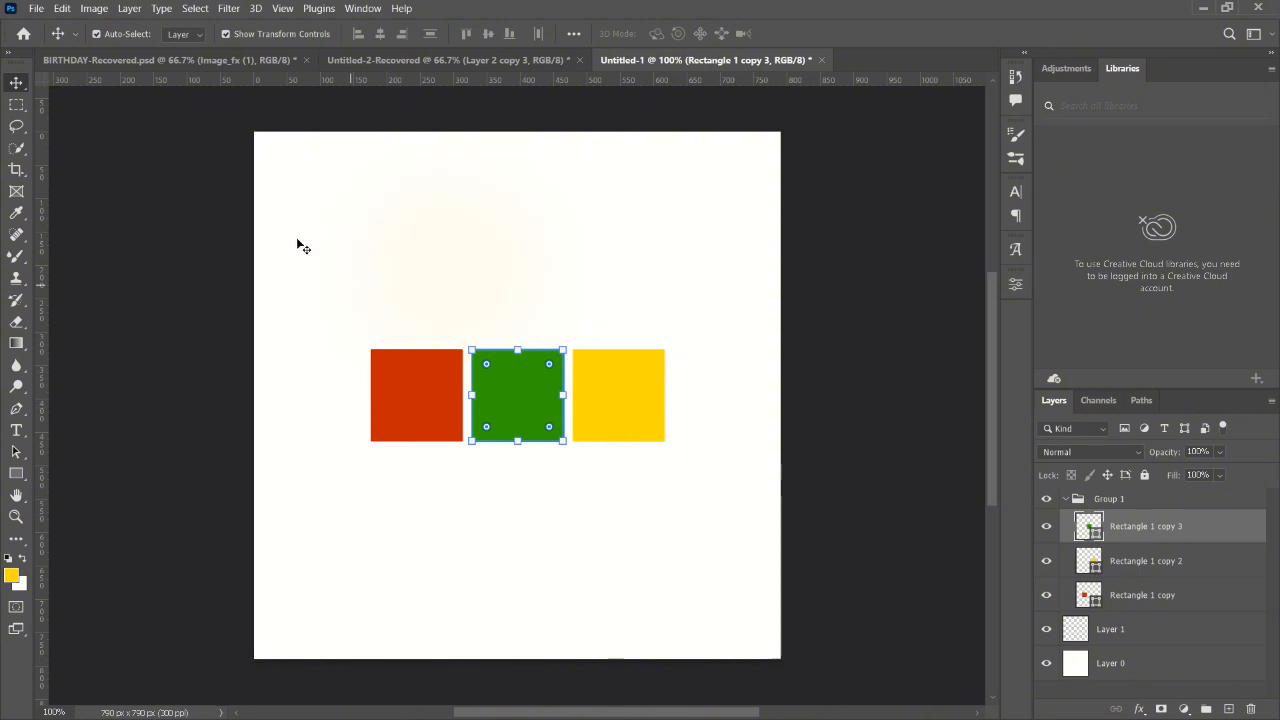
pyautogui.click(170, 218)
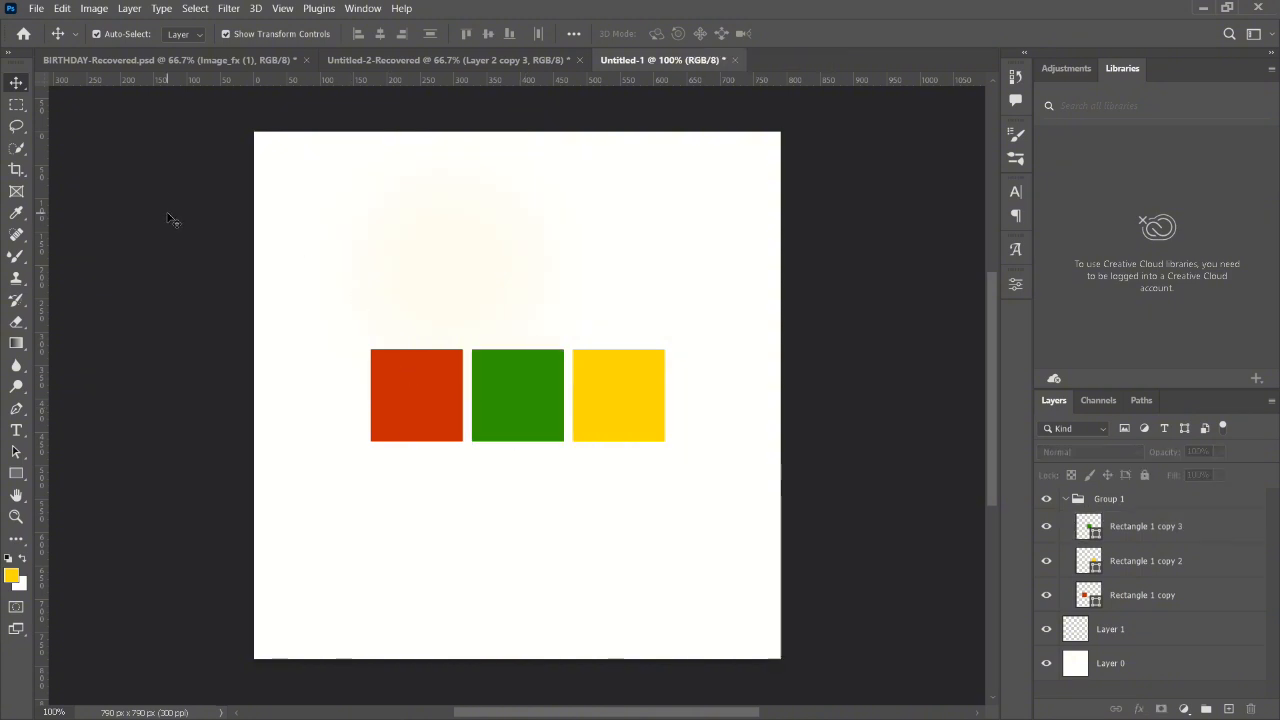
# - Select the red square and load its layer outline as a selection
pyautogui.click(404, 400)
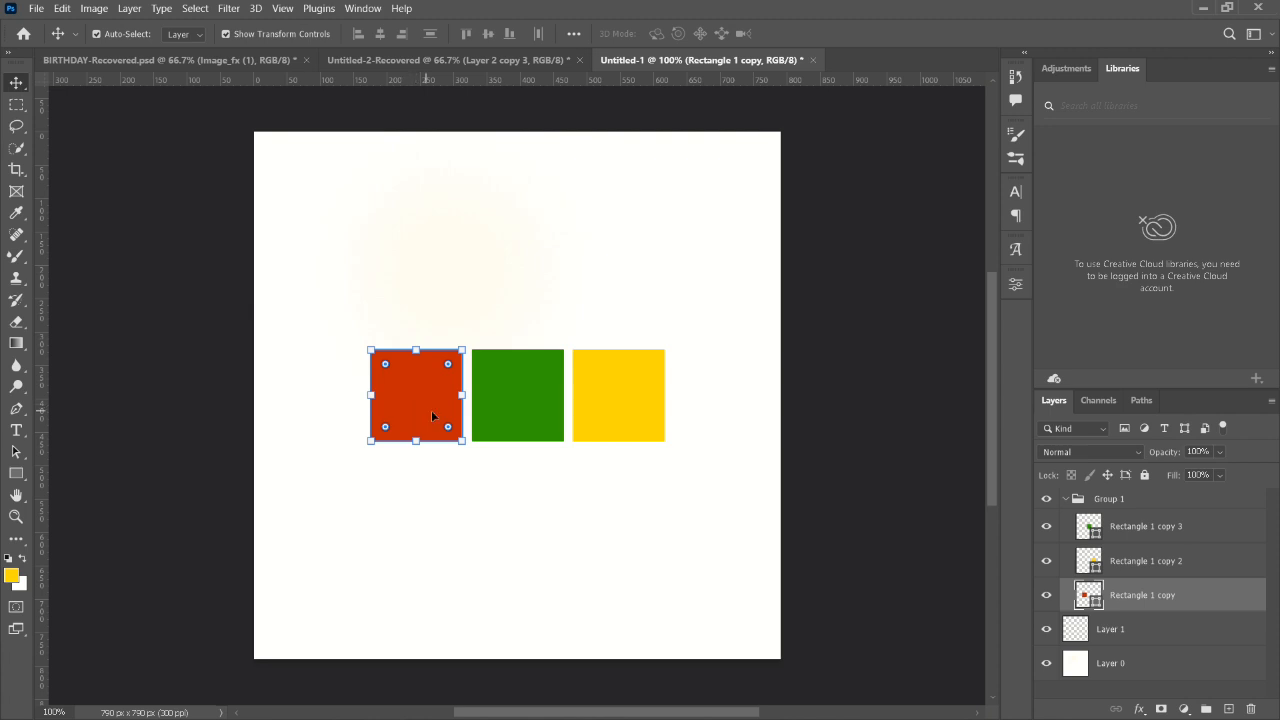
pyautogui.press('ctrl')
pyautogui.keyDown('ctrl'); pyautogui.click(1092, 598); pyautogui.keyUp('ctrl')
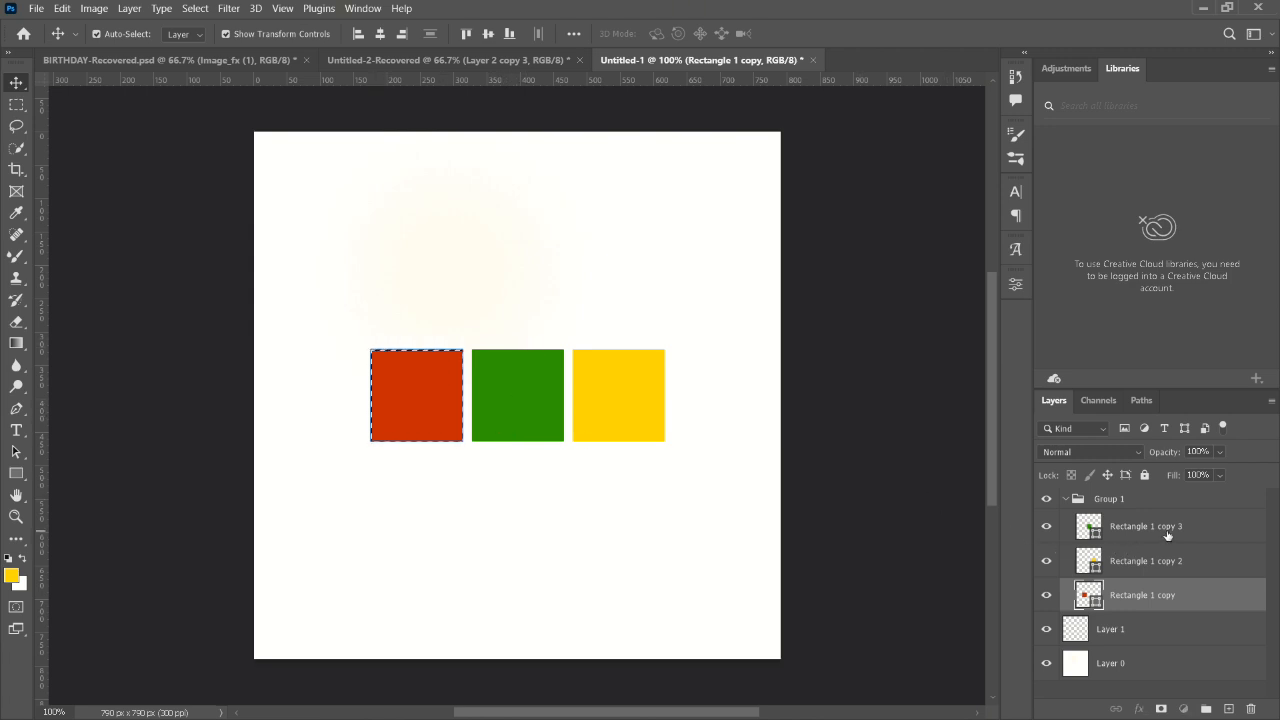
# - Align the green square's horizontal centre to the red square's selection, and clear the selection
pyautogui.click(1132, 530)
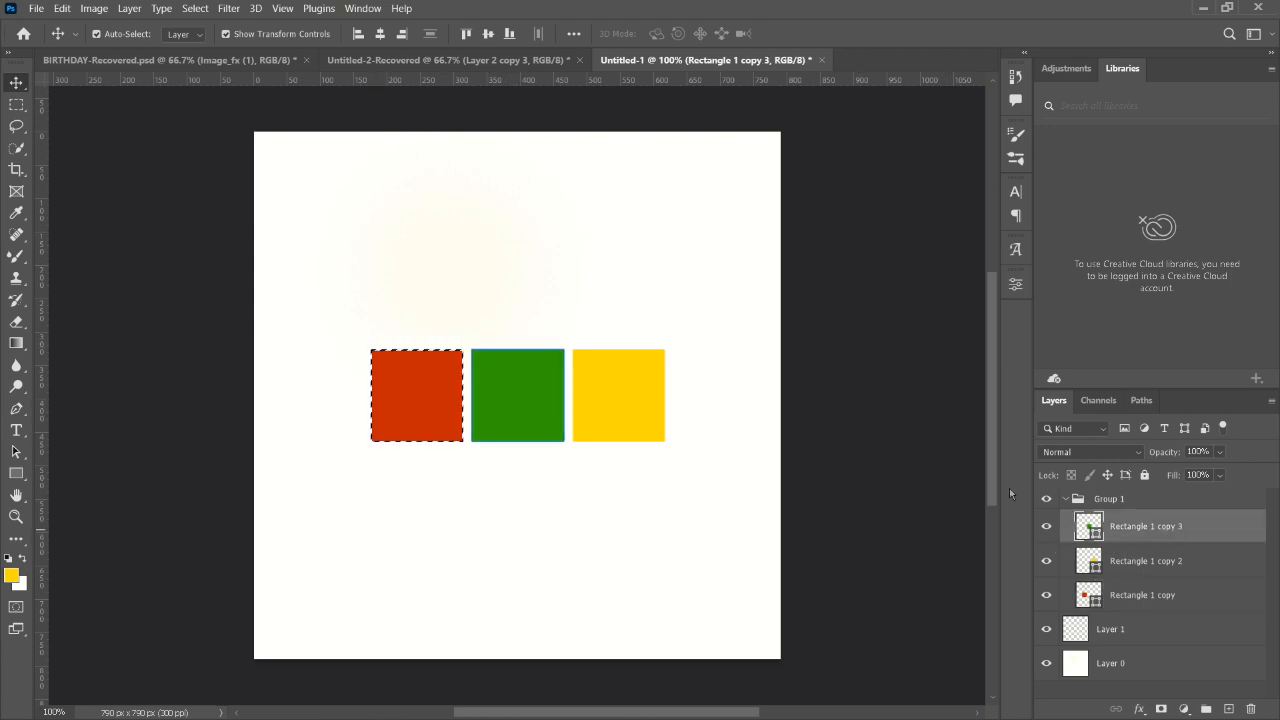
pyautogui.click(380, 34)
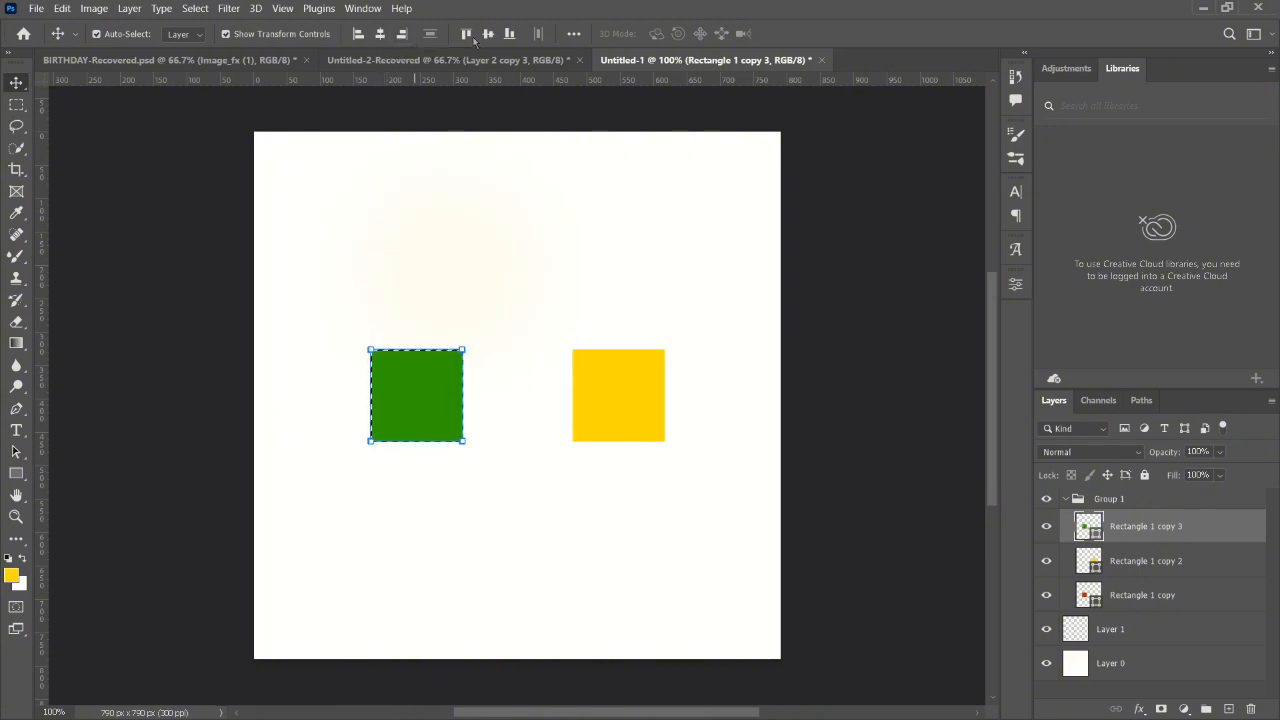
pyautogui.hotkey('ctrl', 'd')
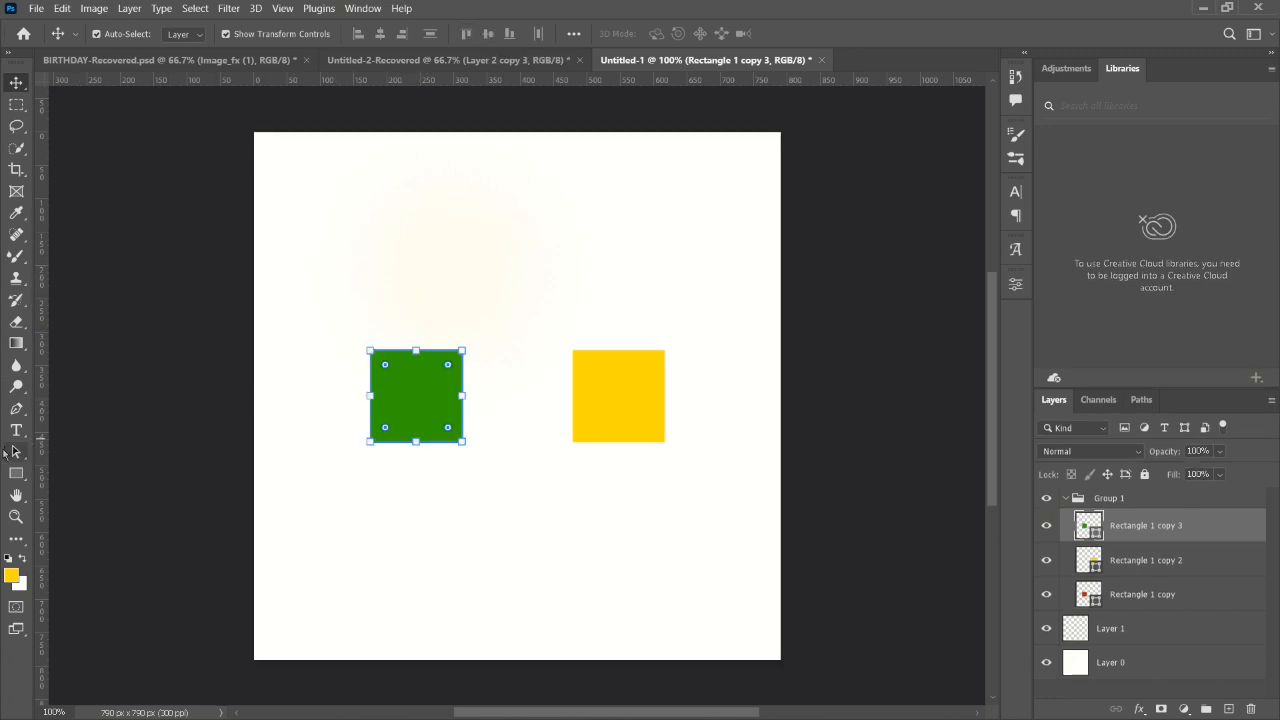
# - Draw a green circle about 194 px across above the squares with the Ellipse Tool, while the green square's layer is active
pyautogui.moveTo(20, 477); pyautogui.dragTo(90, 486)
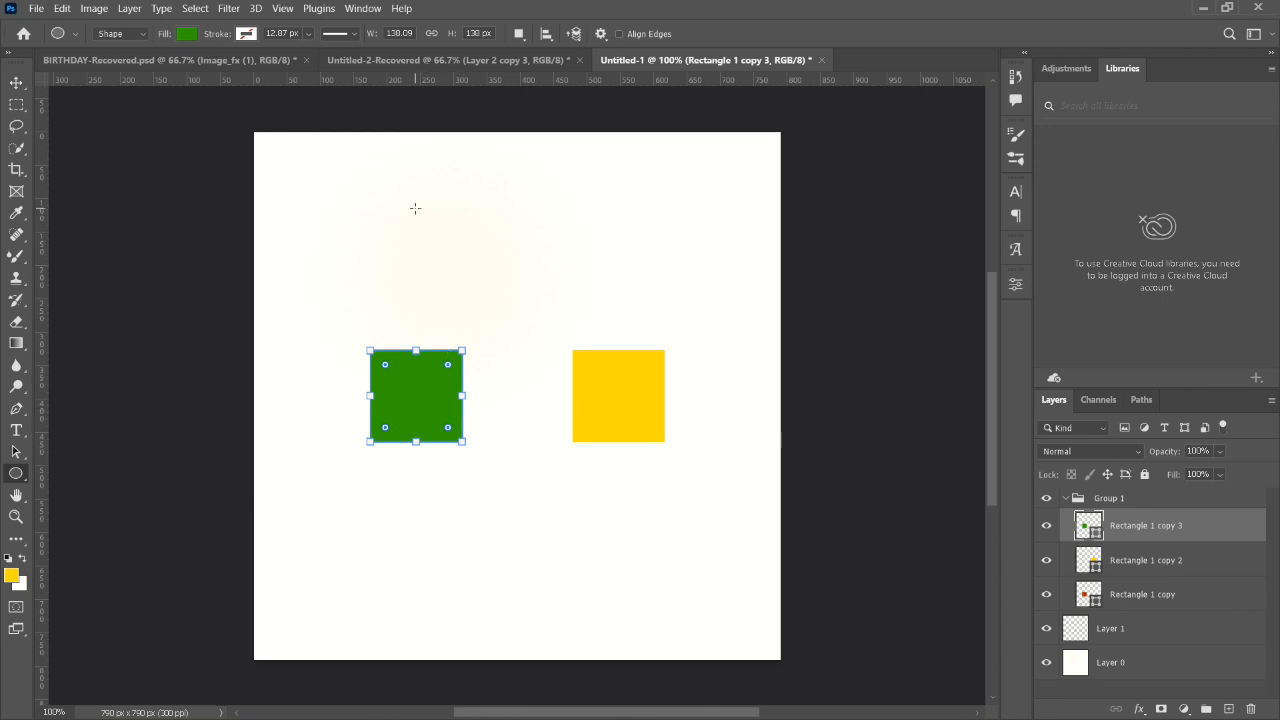
pyautogui.press('shift')
pyautogui.moveTo(416, 209); pyautogui.dragTo(575, 341)
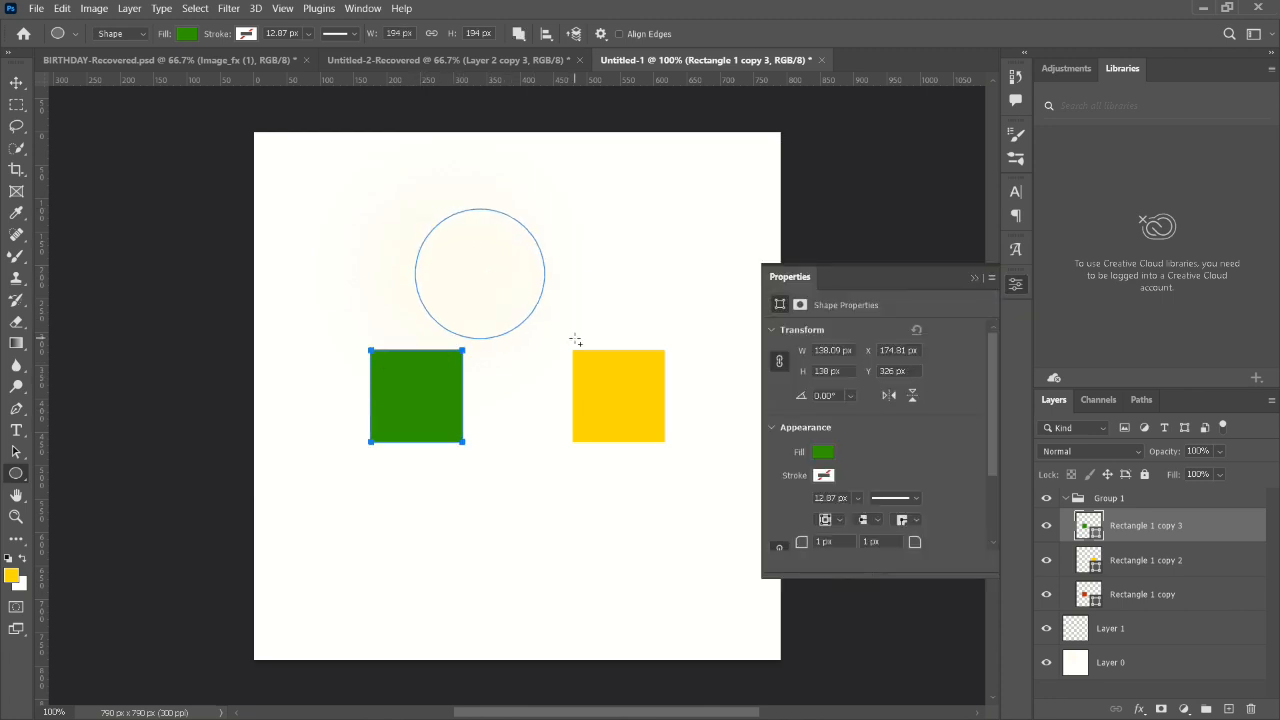
pyautogui.click(975, 277)
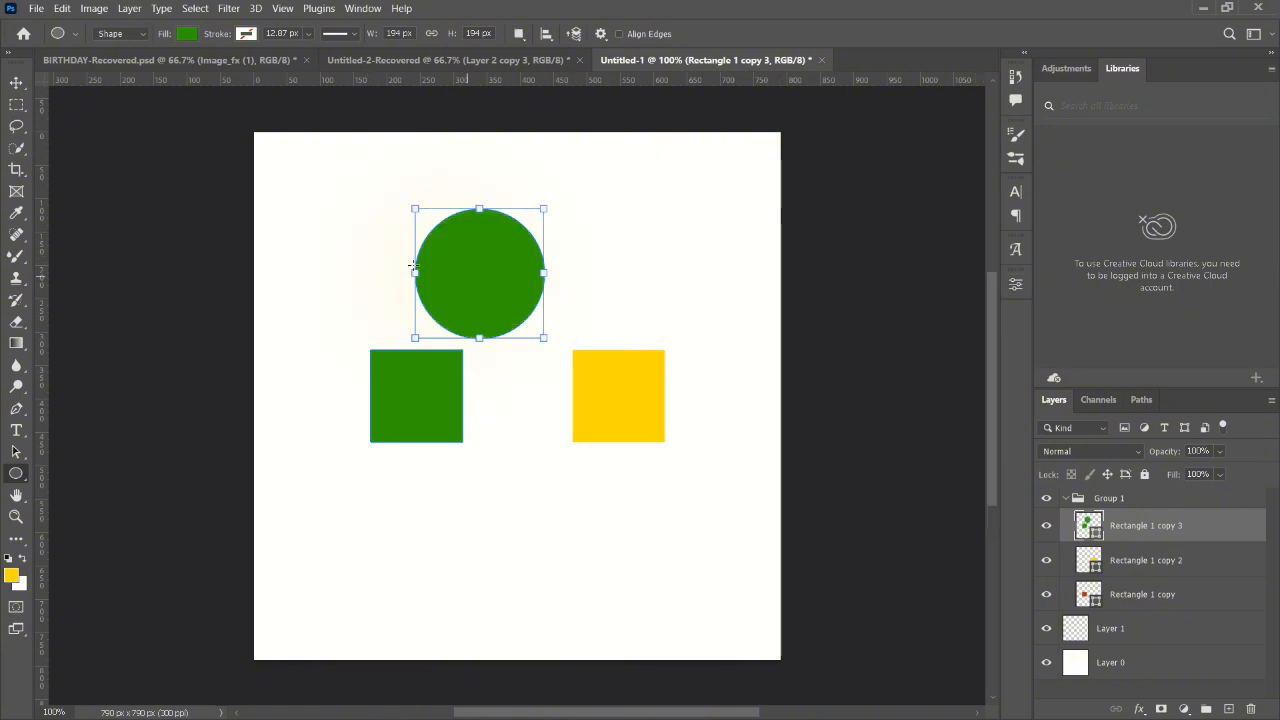
# - Try to move the green circle up and to the right with the Move tool, then undo both the move and the circle
pyautogui.click(26, 88)
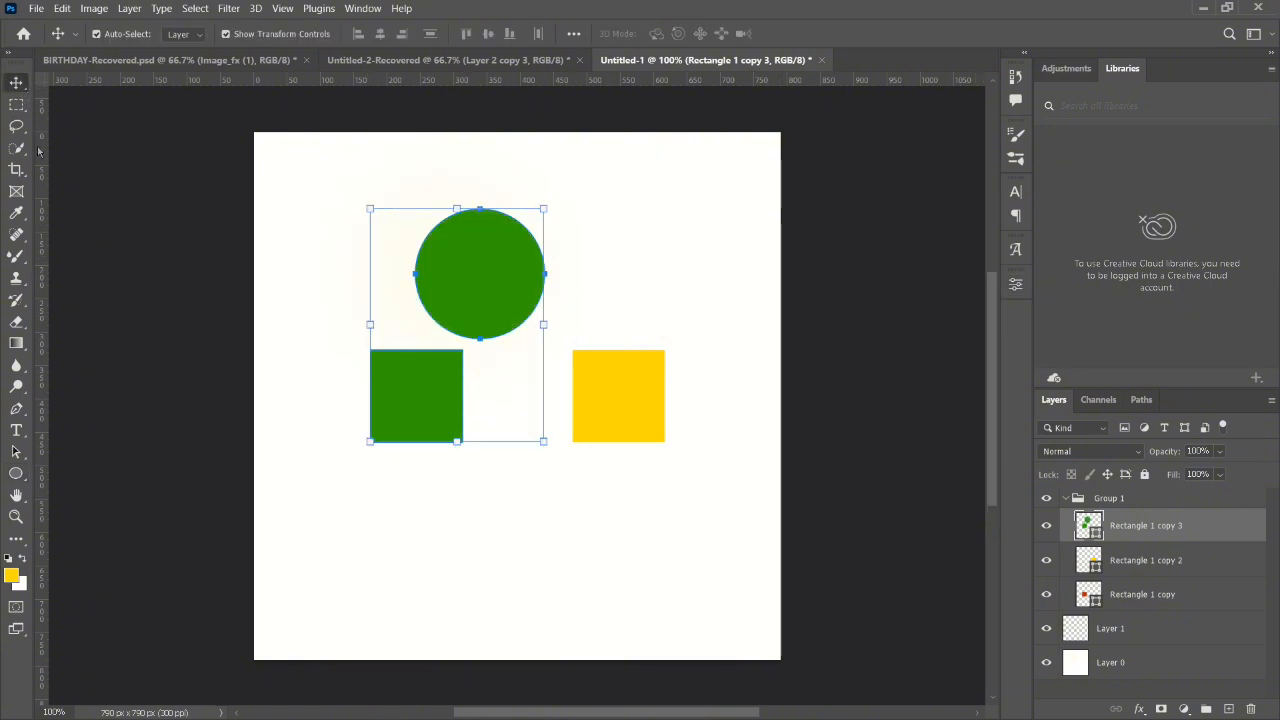
pyautogui.click(467, 528)
pyautogui.click(476, 274)
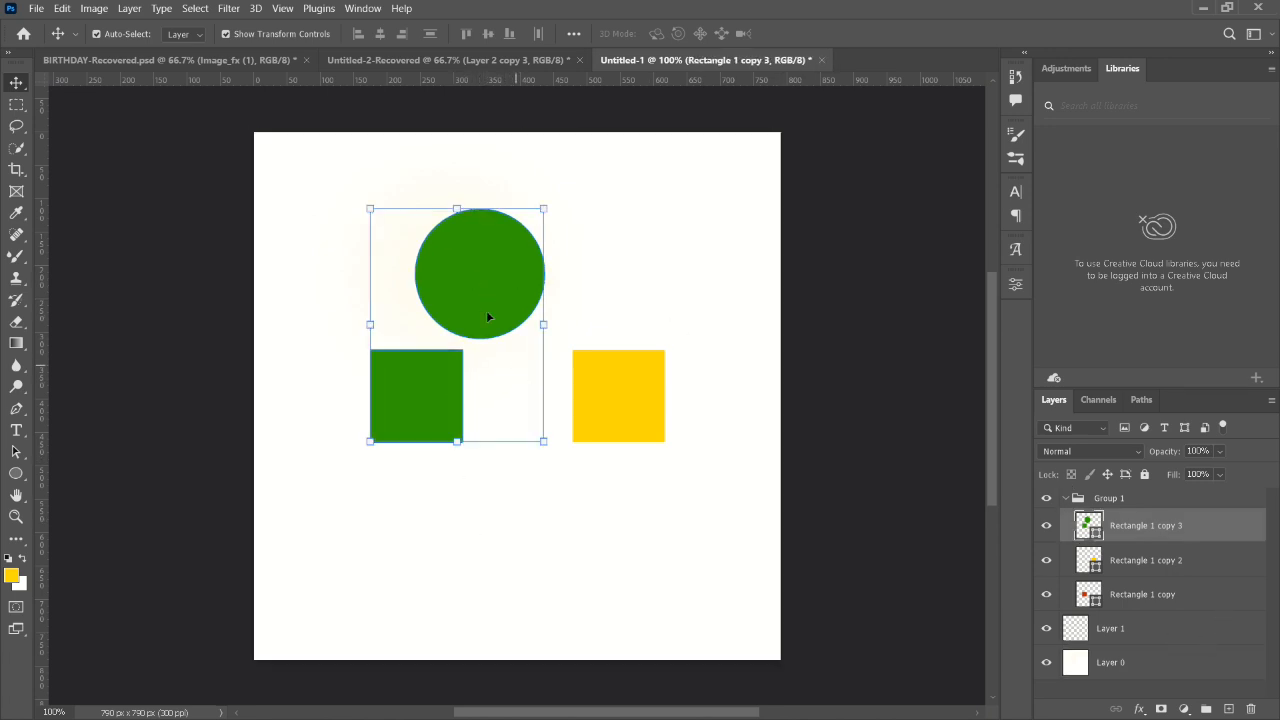
pyautogui.moveTo(472, 303); pyautogui.dragTo(571, 251)
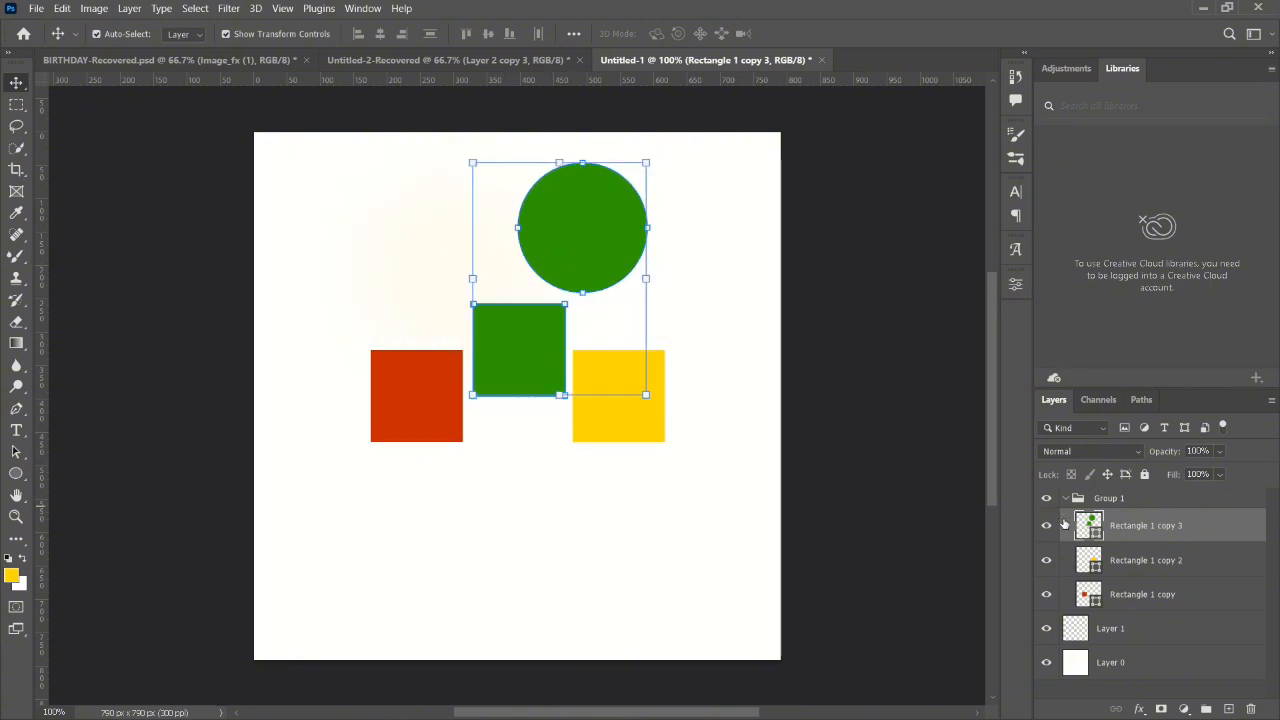
pyautogui.hotkey('ctrl', 'z')
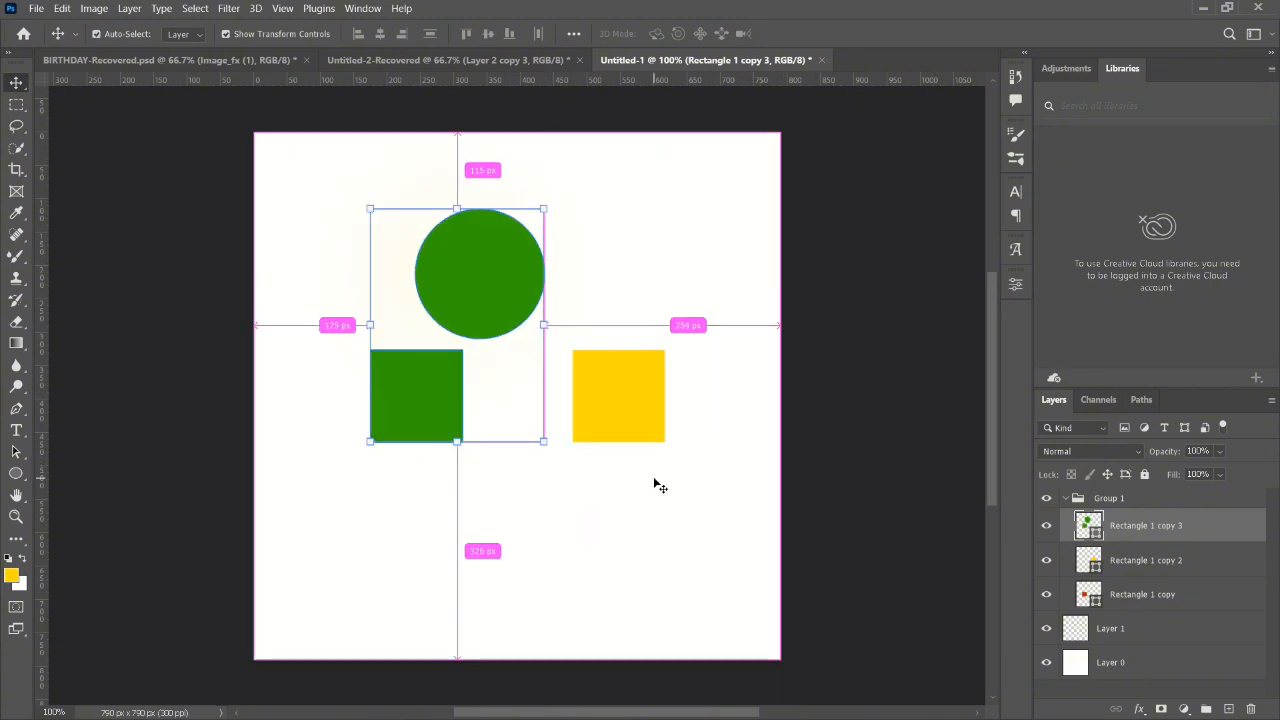
pyautogui.hotkey('ctrl', 'z')
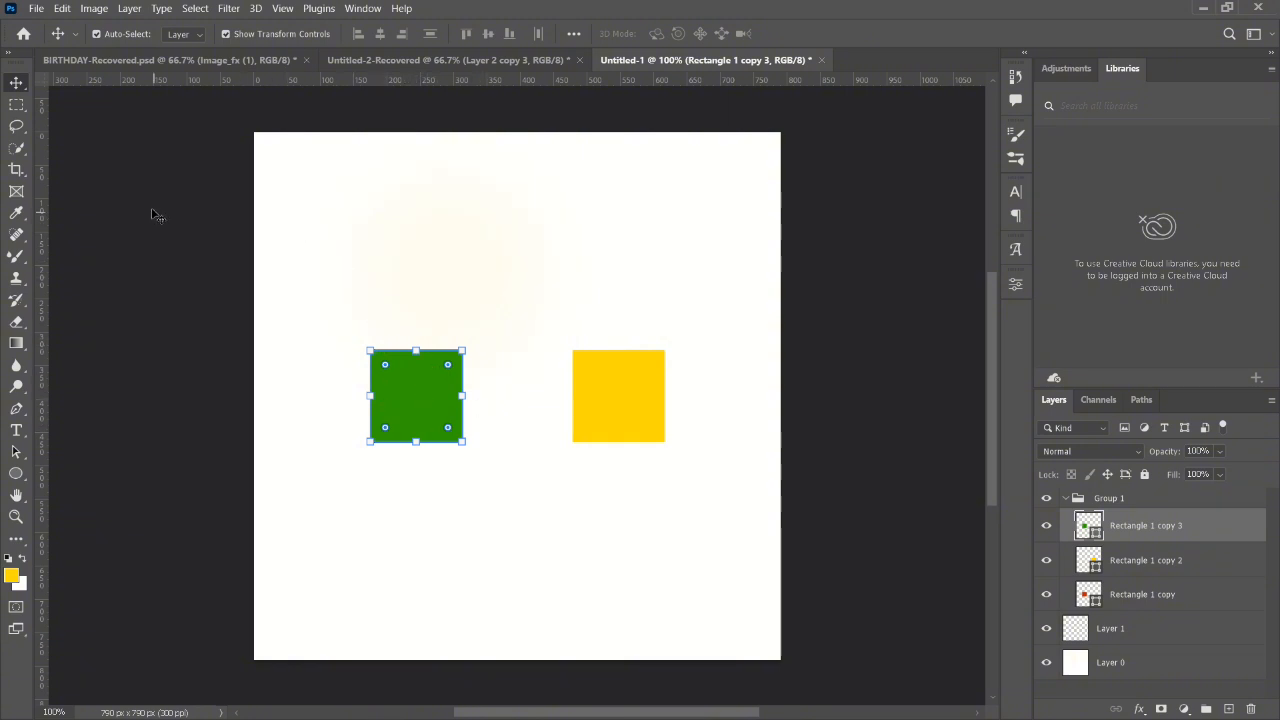
pyautogui.click(205, 216)
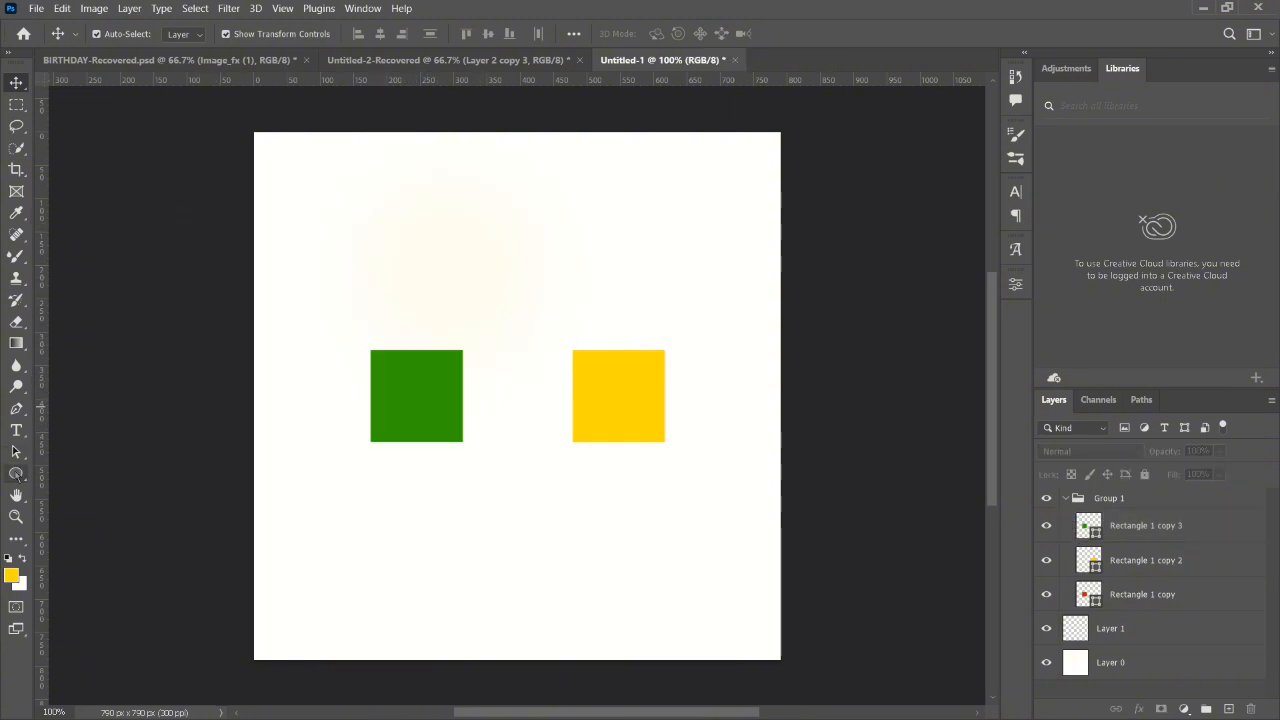
pyautogui.click(16, 473)
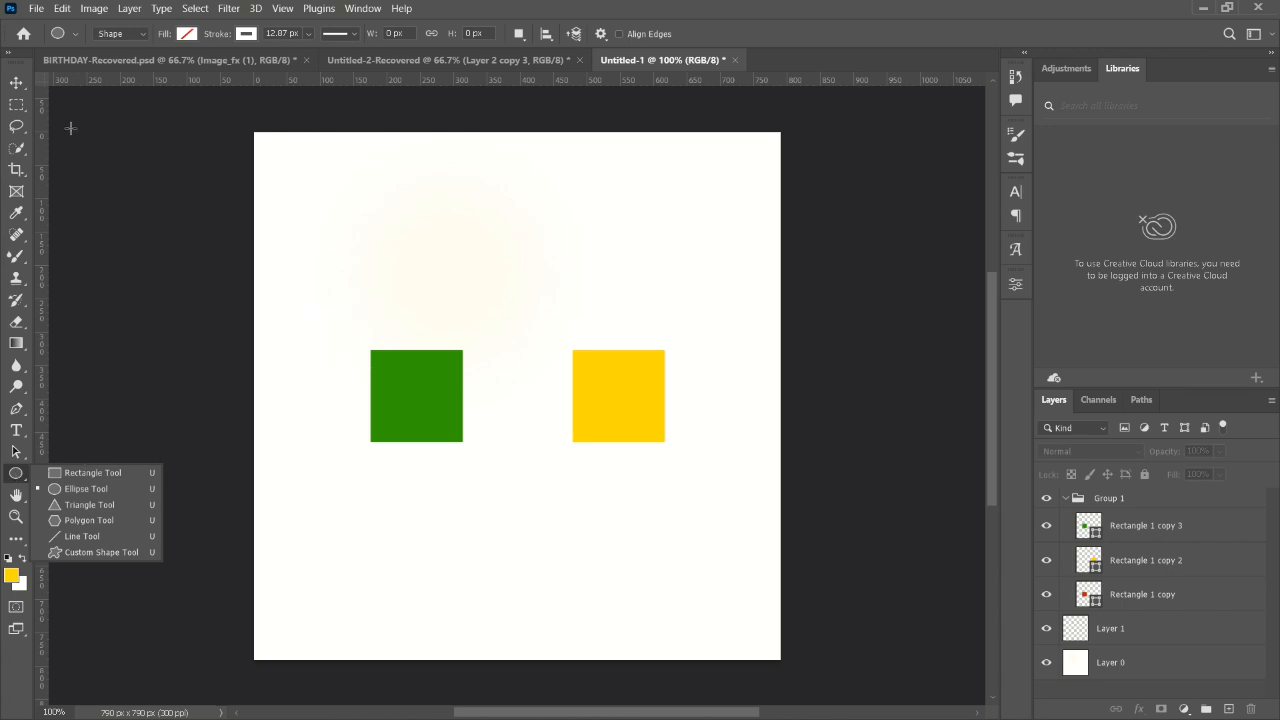
pyautogui.click(86, 488)
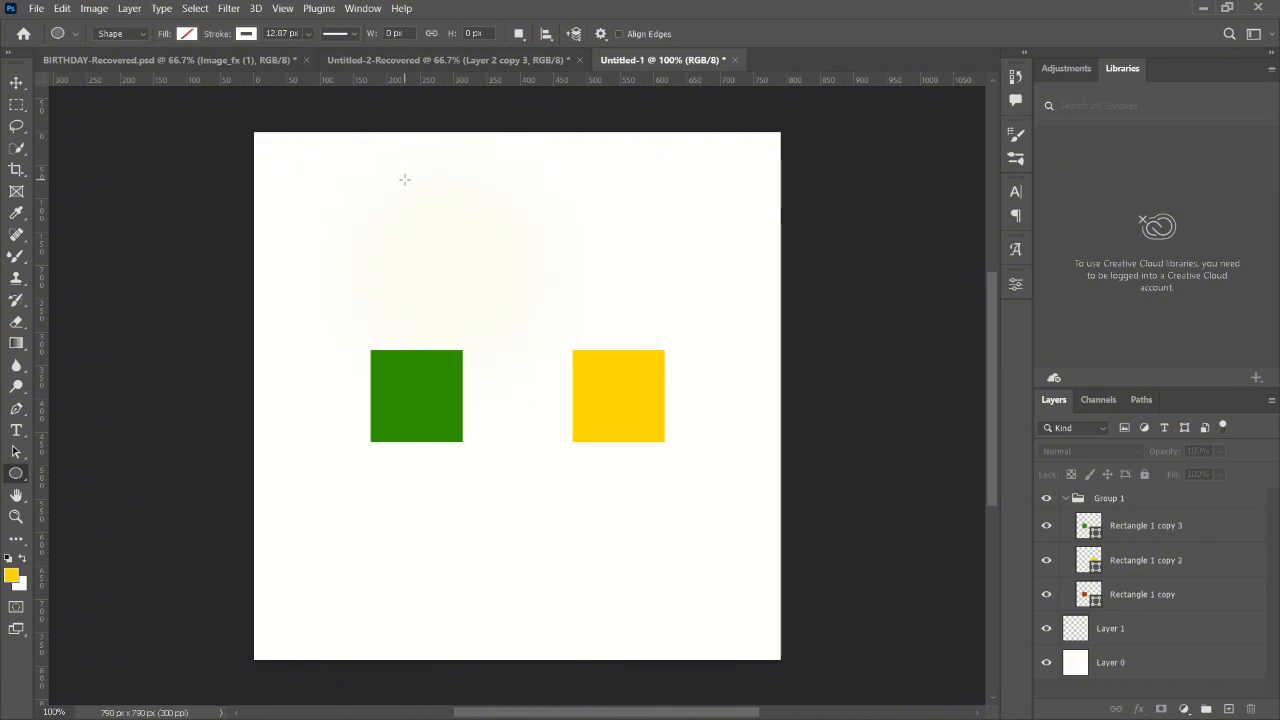
pyautogui.moveTo(391, 176); pyautogui.dragTo(639, 273)
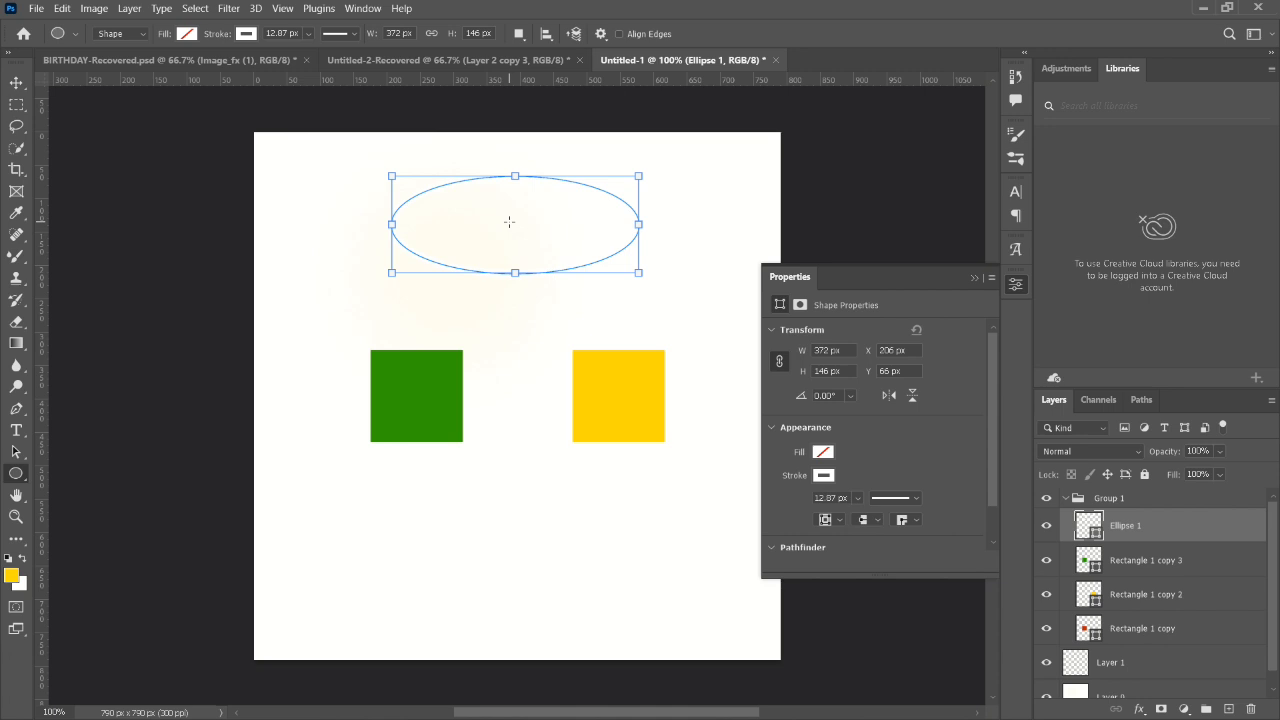
pyautogui.hotkey('ctrl', 'z')
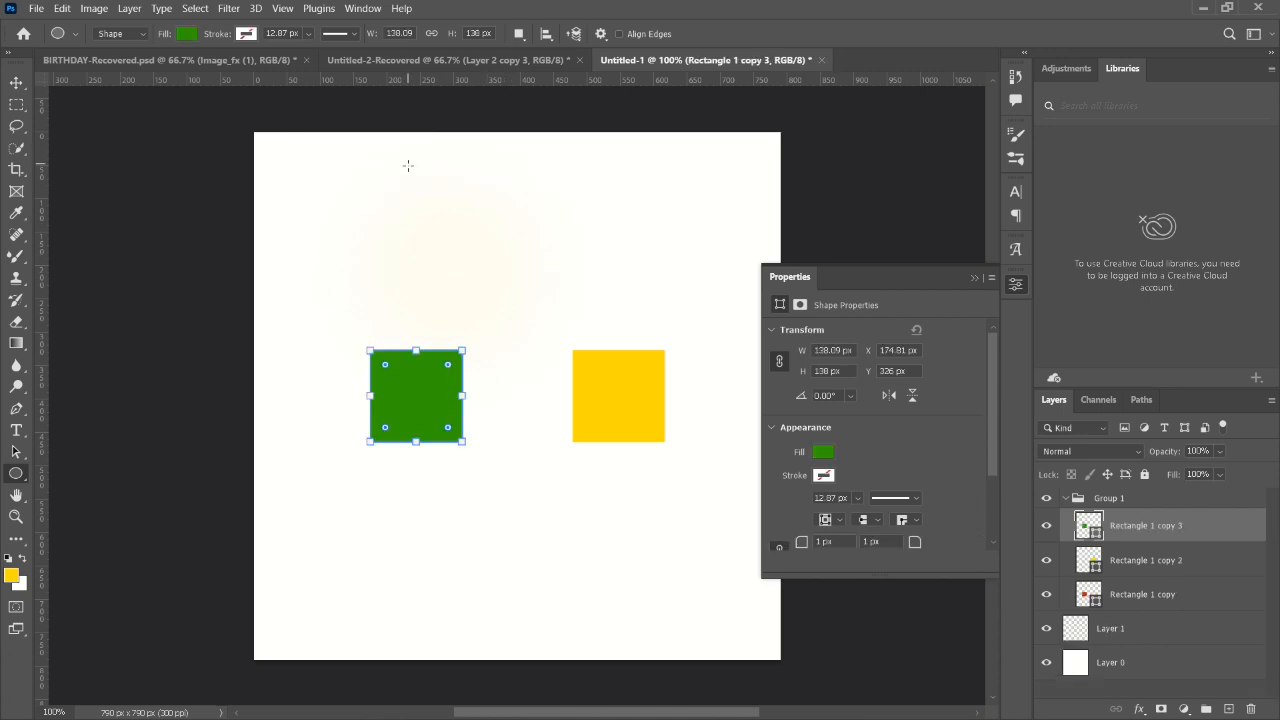
# - Select the white background layer and draw an unfilled circle about 154 px across above the green square with the Ellipse Tool
pyautogui.click(16, 82)
pyautogui.click(380, 237)
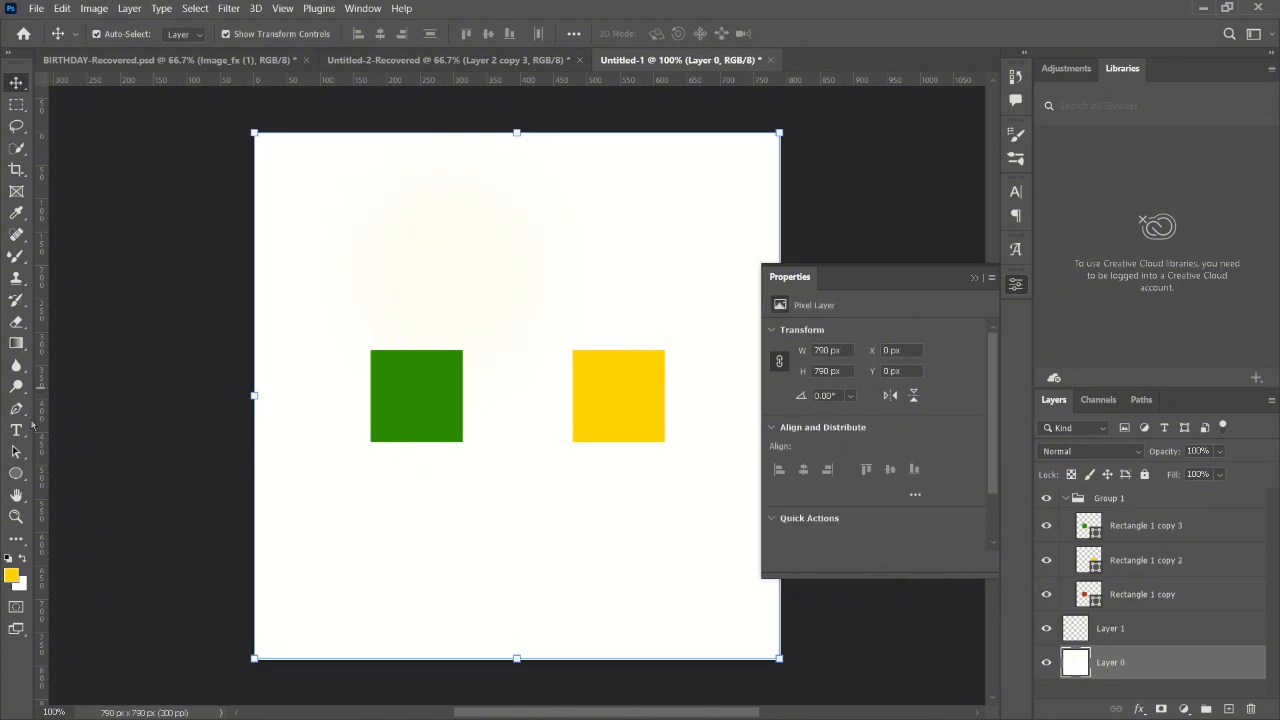
pyautogui.click(16, 473)
pyautogui.moveTo(336, 212); pyautogui.dragTo(497, 314)
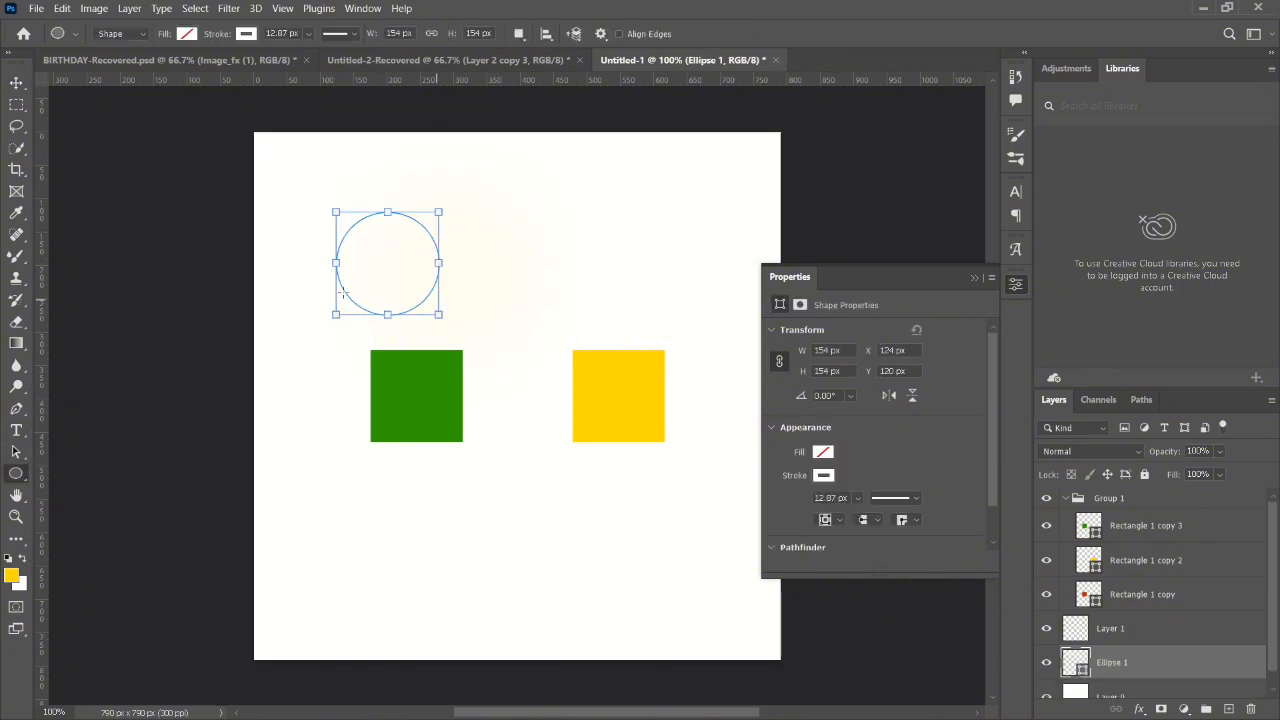
# - Move the green square up slightly, and set the circle's stroke colour to the recently used green
pyautogui.click(19, 88)
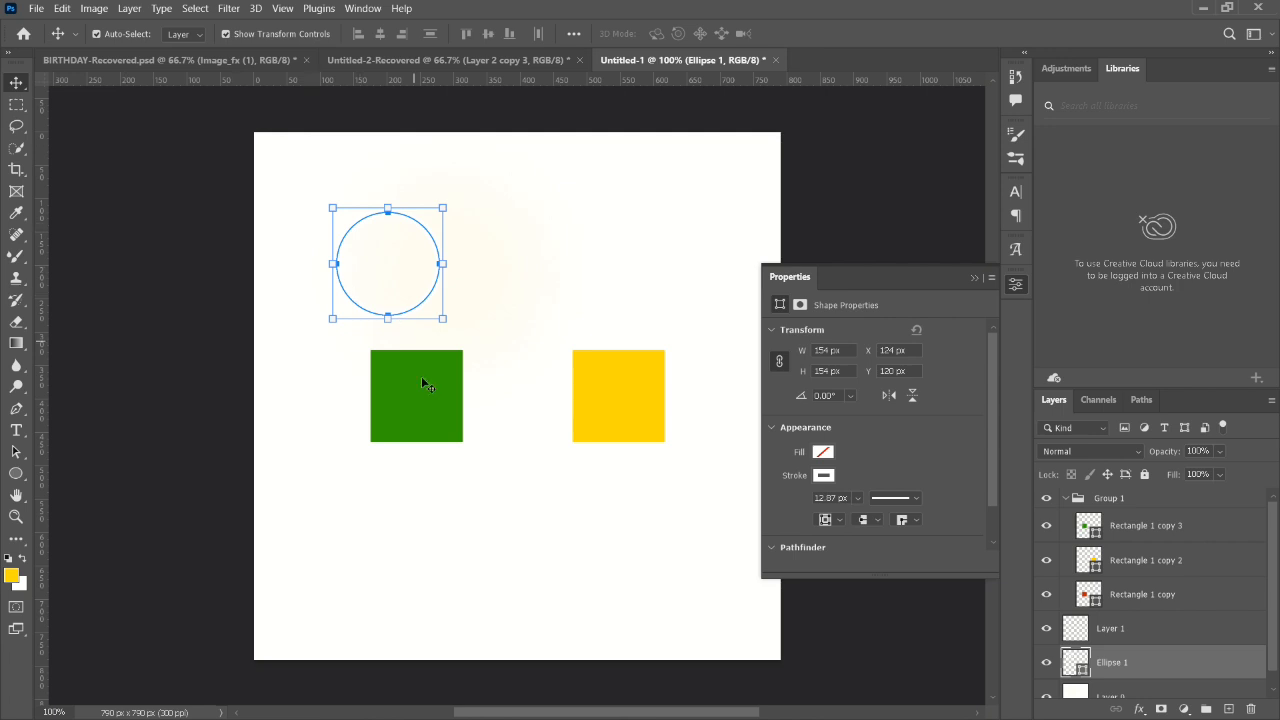
pyautogui.moveTo(423, 389); pyautogui.dragTo(423, 377)
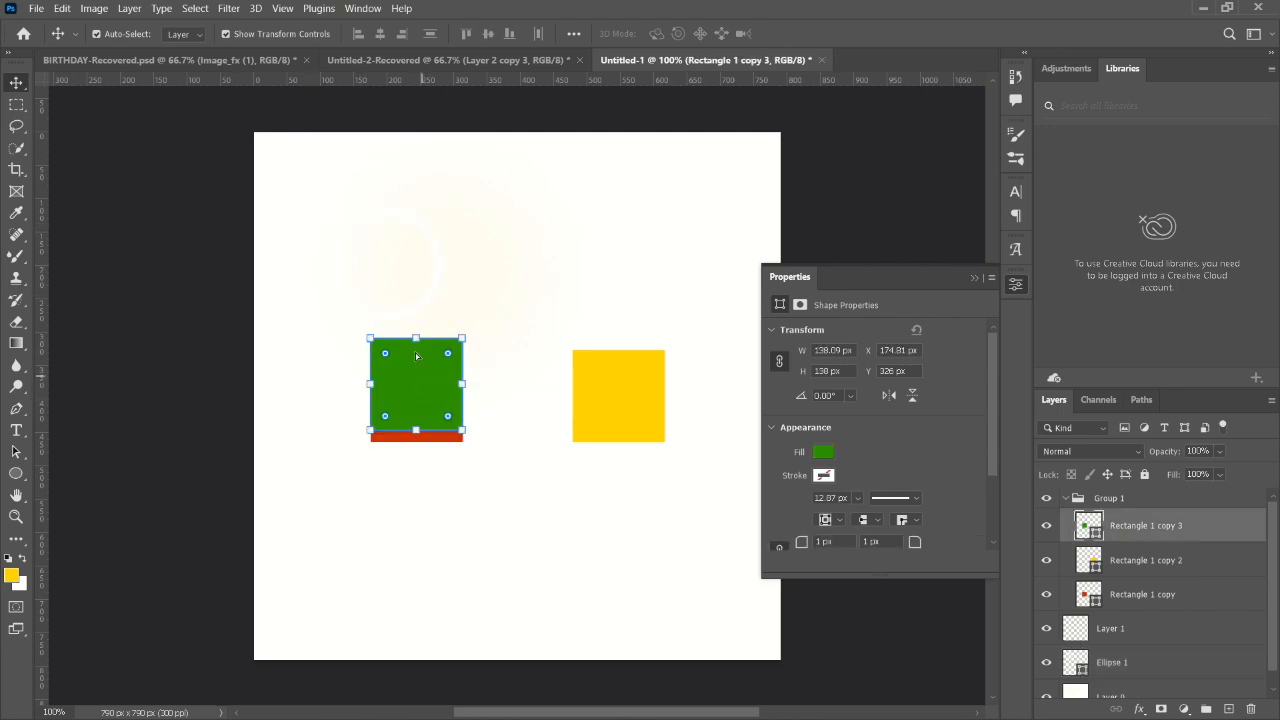
pyautogui.click(436, 287)
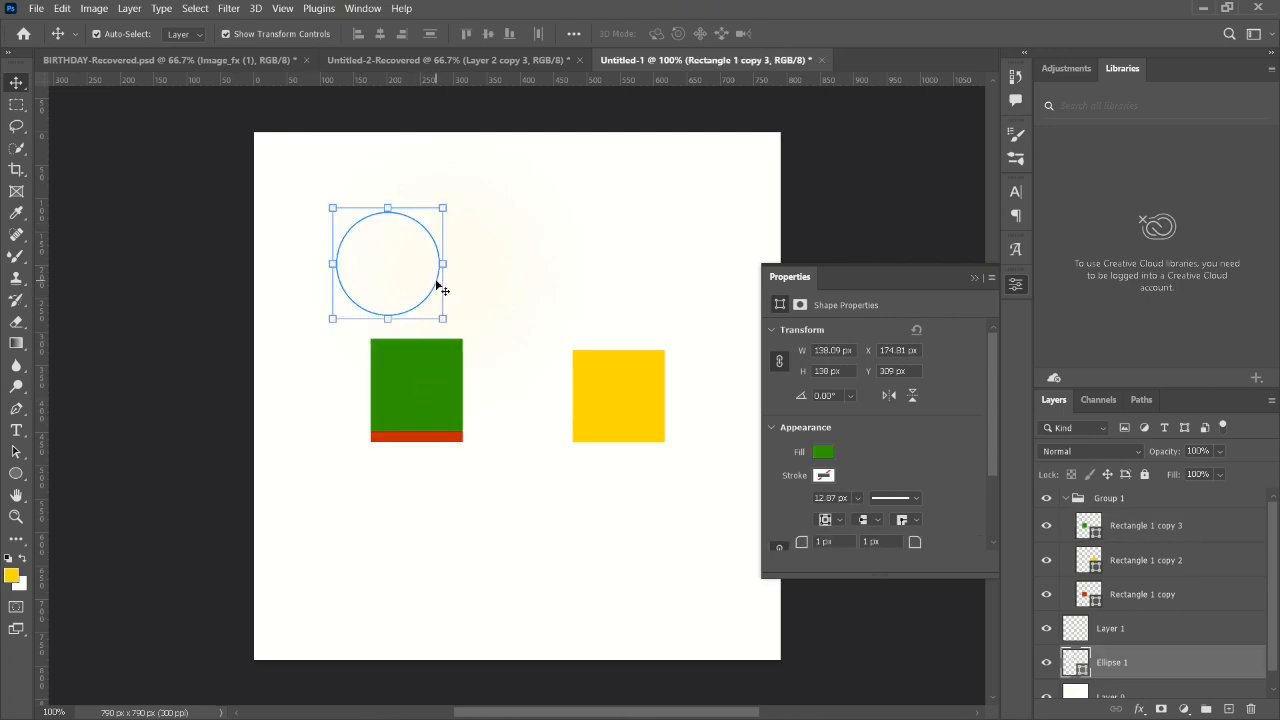
pyautogui.click(823, 451)
pyautogui.click(817, 493)
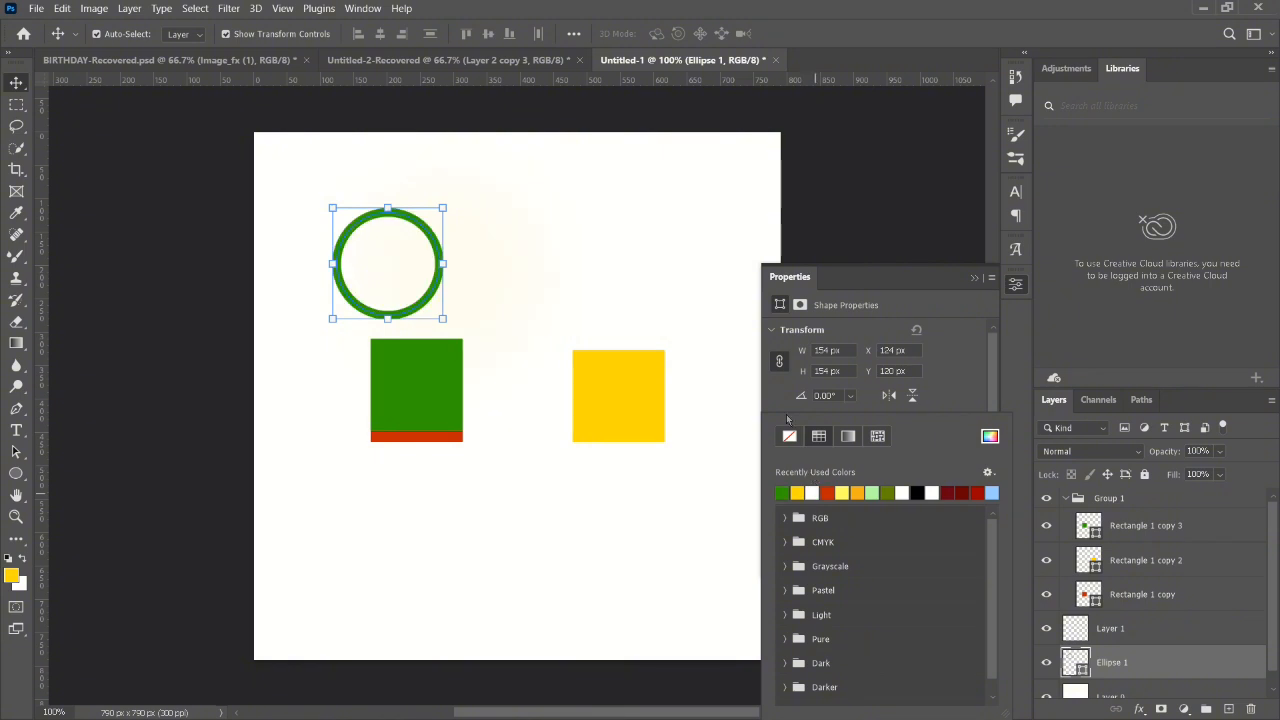
pyautogui.click(652, 212)
# - Scale the green square to about 88 px and place it over the ring's lower-right edge
pyautogui.click(424, 363)
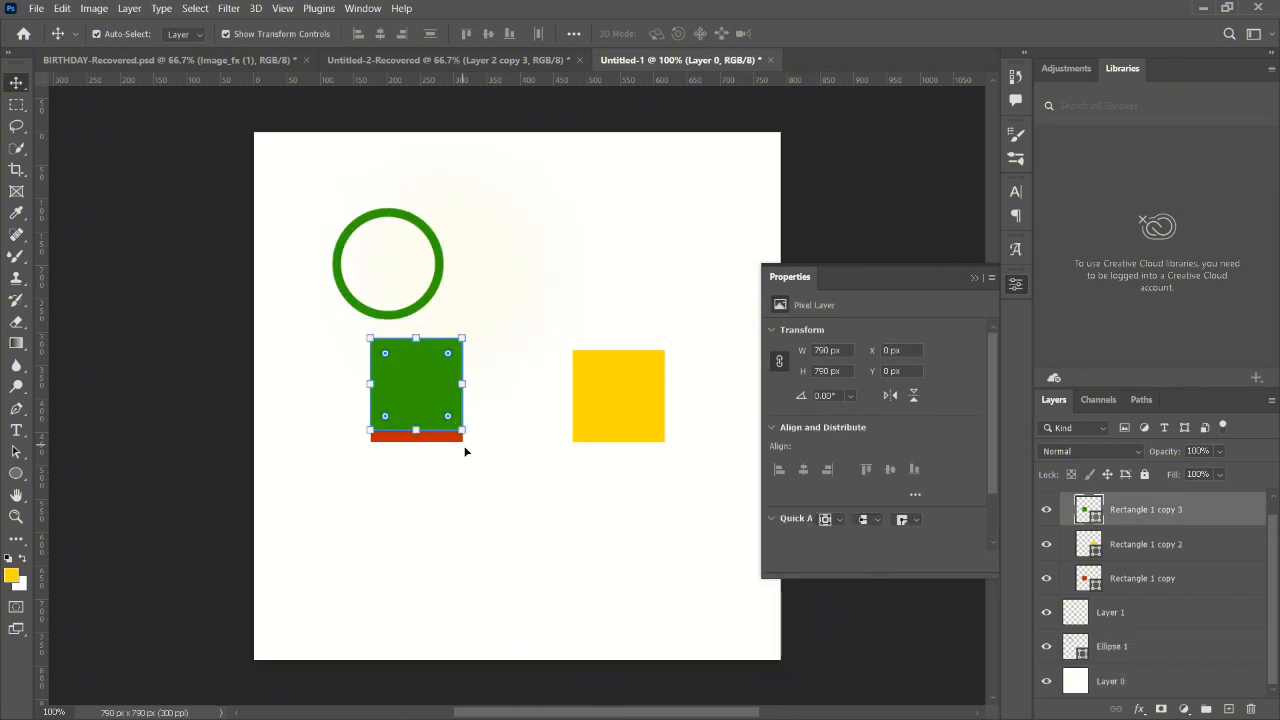
pyautogui.moveTo(462, 440); pyautogui.dragTo(463, 318)
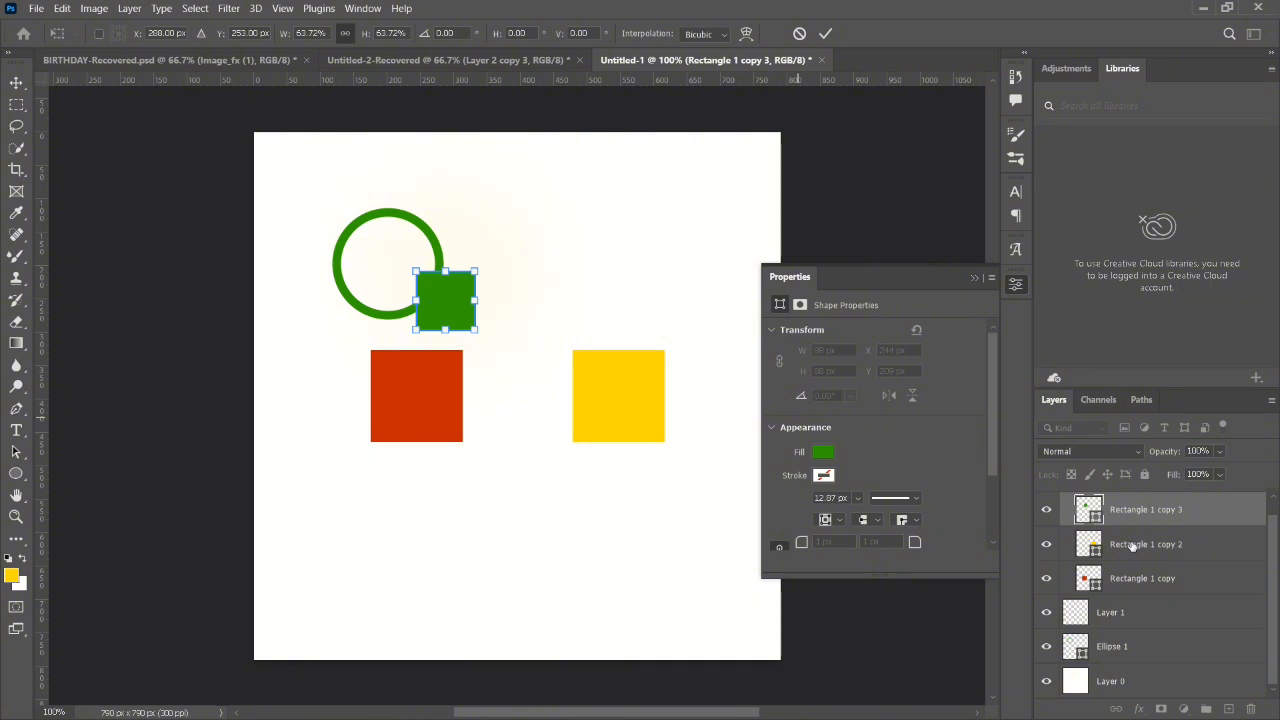
pyautogui.press('Return')
# - Select the green ring and load its layer outline as a selection
pyautogui.click(1134, 540)
pyautogui.click(1141, 512)
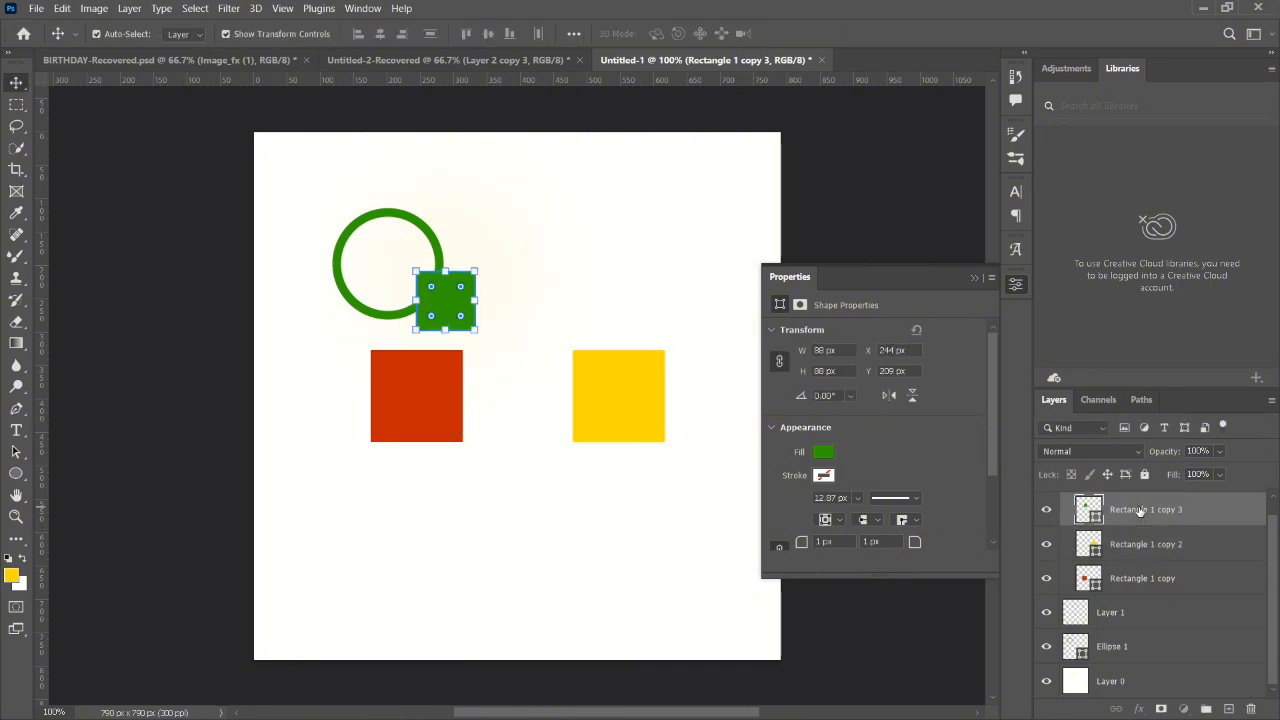
pyautogui.click(354, 300)
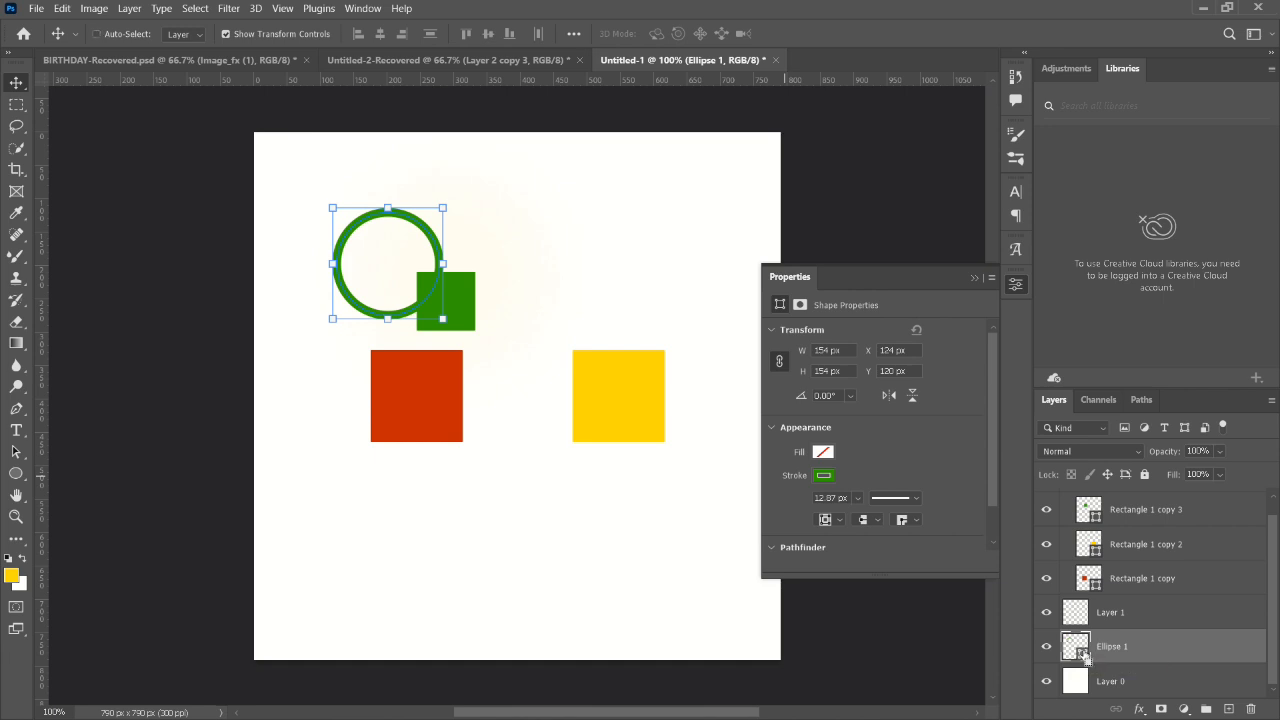
pyautogui.keyDown('ctrl'); pyautogui.click(1081, 652); pyautogui.keyUp('ctrl')
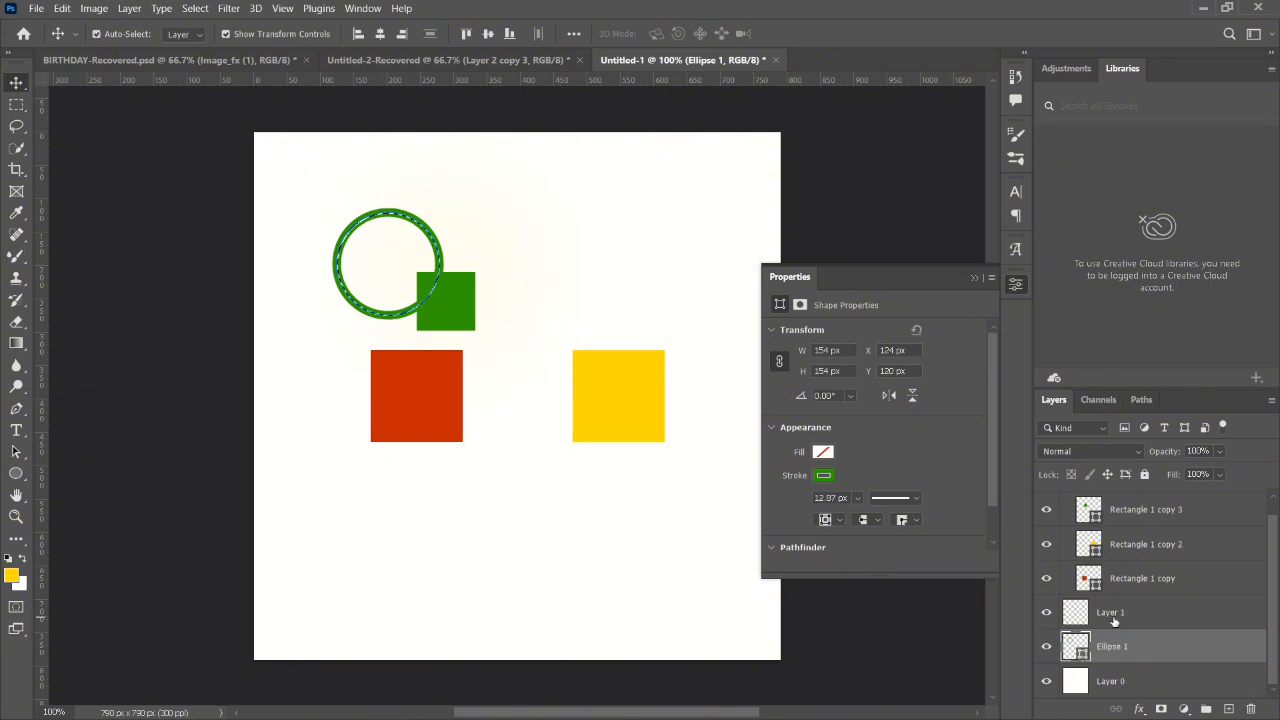
# - Align the small green square's horizontal and vertical centres to the ring's selection
pyautogui.click(1130, 520)
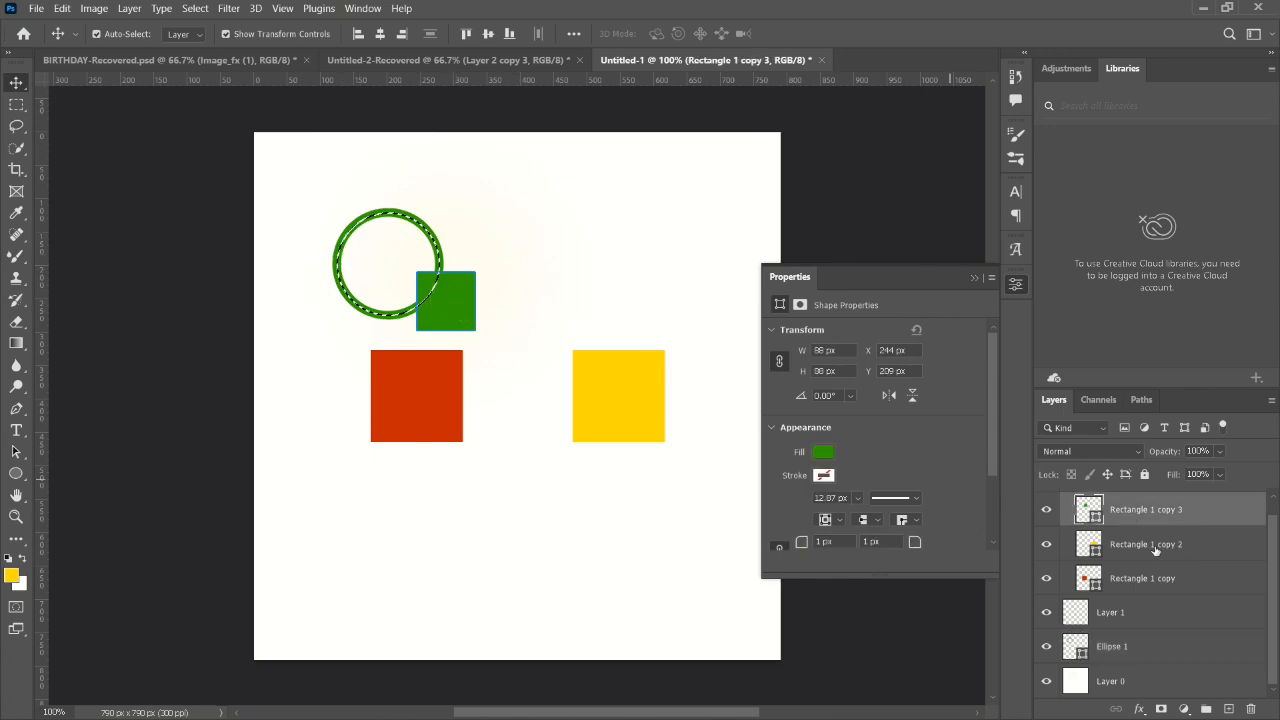
pyautogui.click(381, 36)
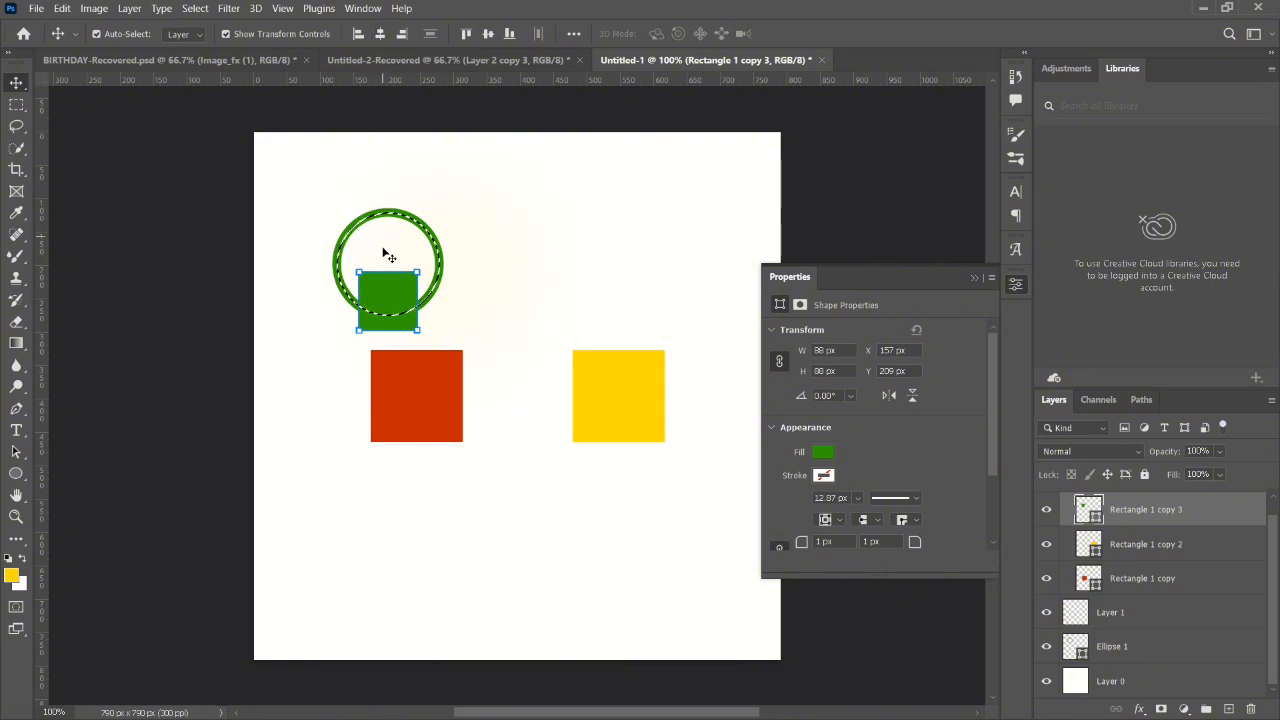
pyautogui.click(488, 36)
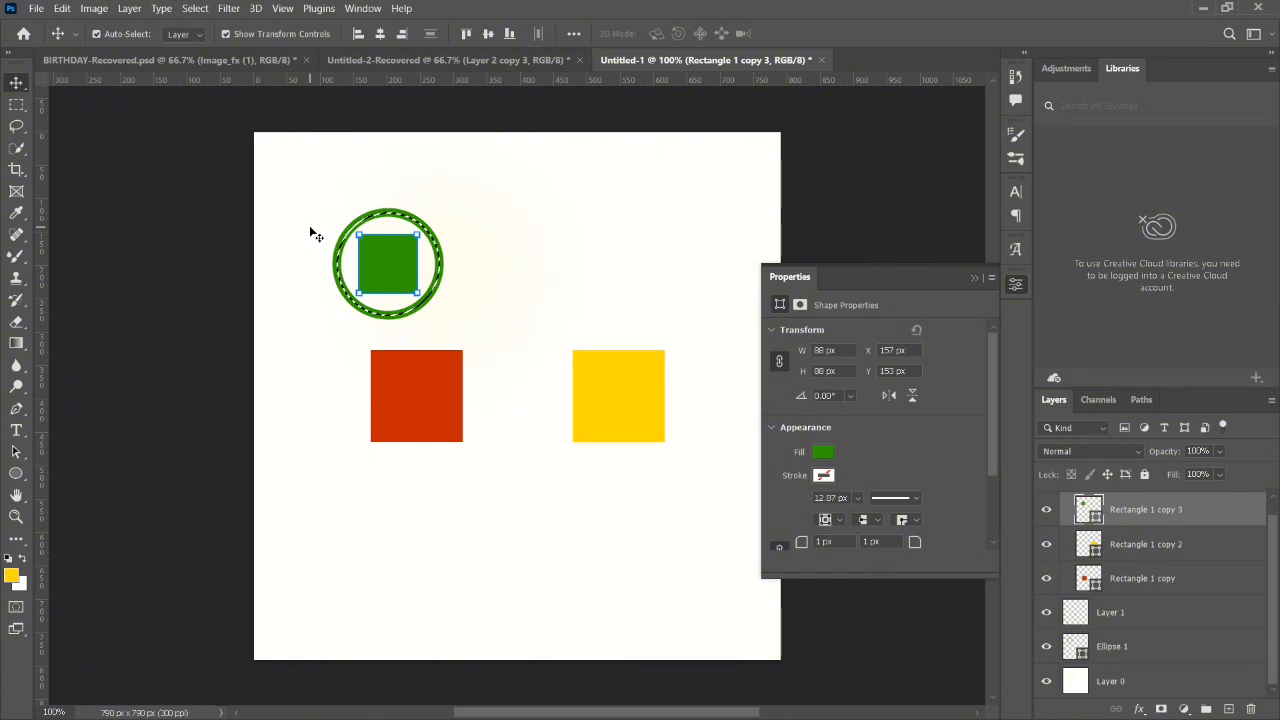
# - Select the red square, collapse the shape properties, and switch to the BIRTHDAY-Recovered.psd document with nothing selected
pyautogui.click(420, 390)
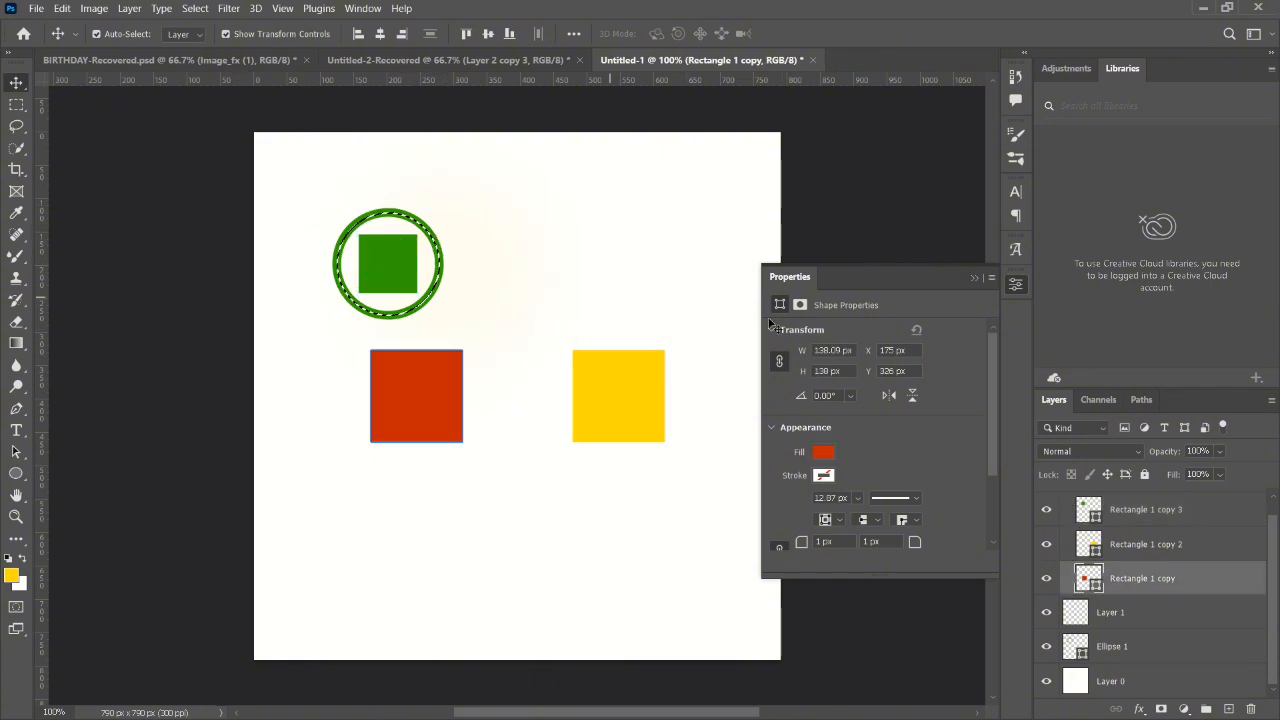
pyautogui.click(974, 278)
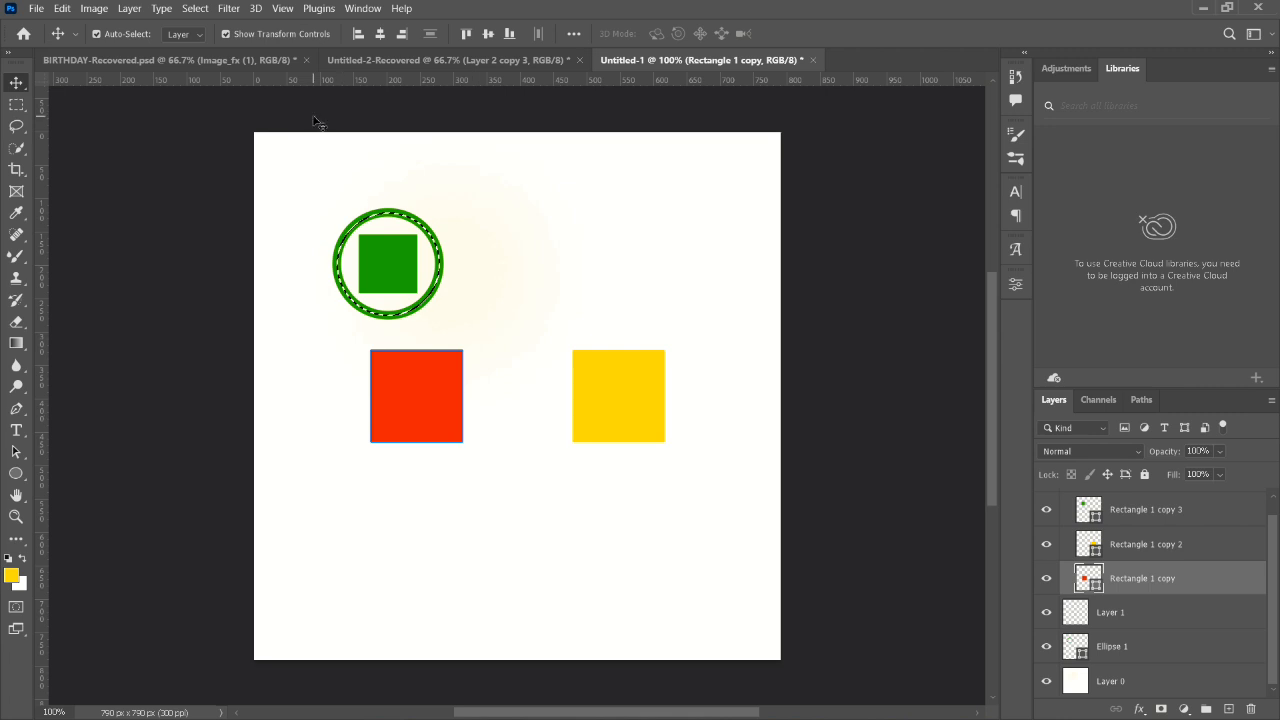
pyautogui.click(187, 64)
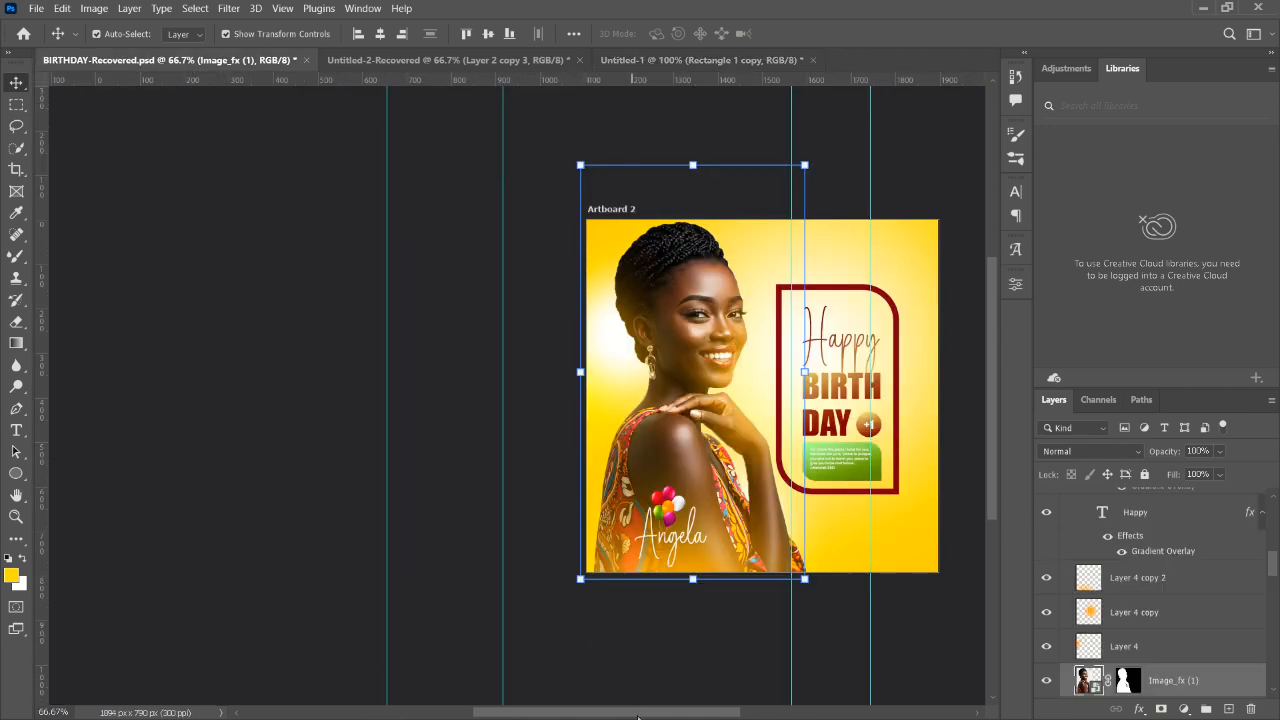
pyautogui.moveTo(637, 716); pyautogui.dragTo(718, 716)
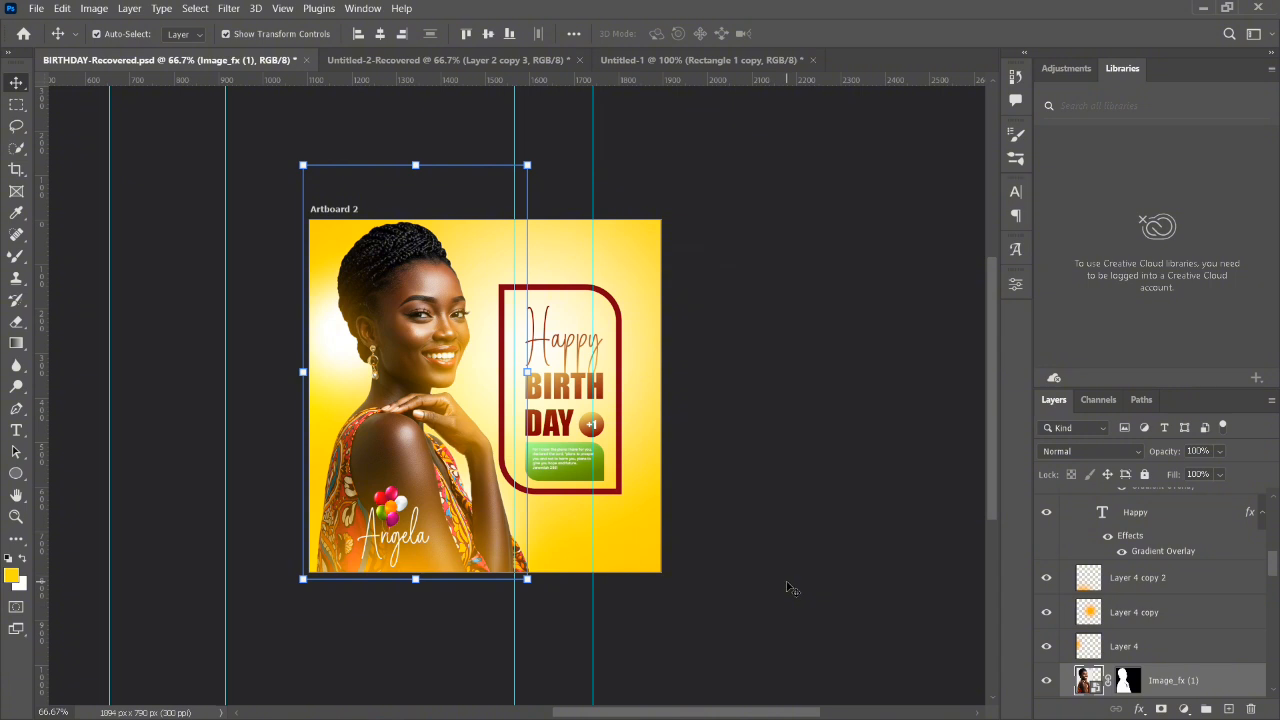
pyautogui.click(790, 588)
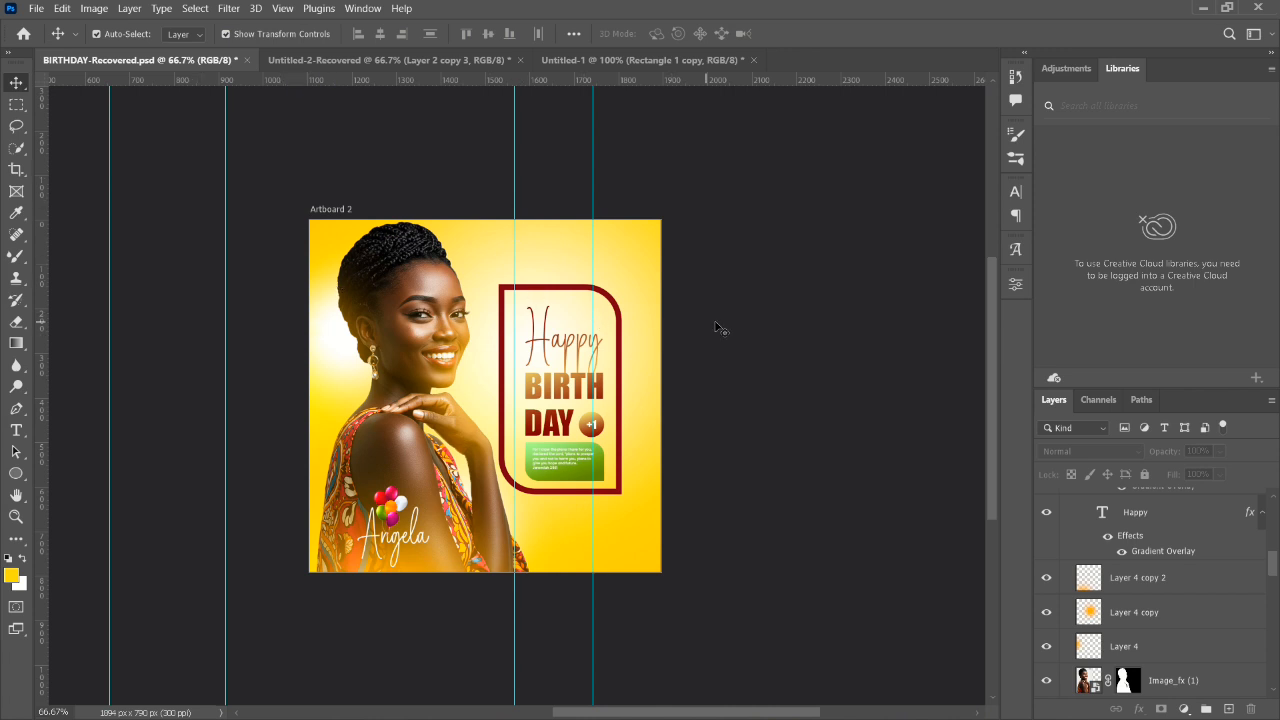
# - Select the topmost balloon layer in Artboard 2 and stamp all visible layers into a new merged layer above it
pyautogui.click(436, 378)
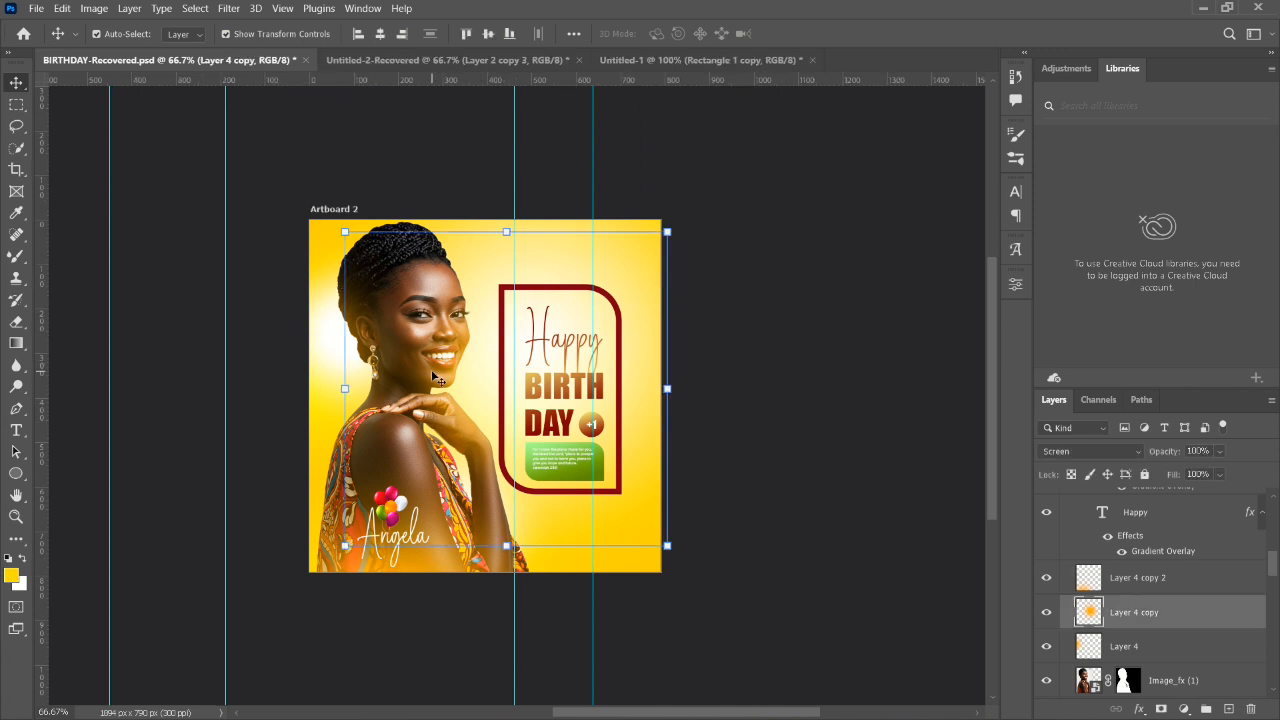
pyautogui.scroll(2, 1107, 630)
pyautogui.scroll(5, 1107, 630)
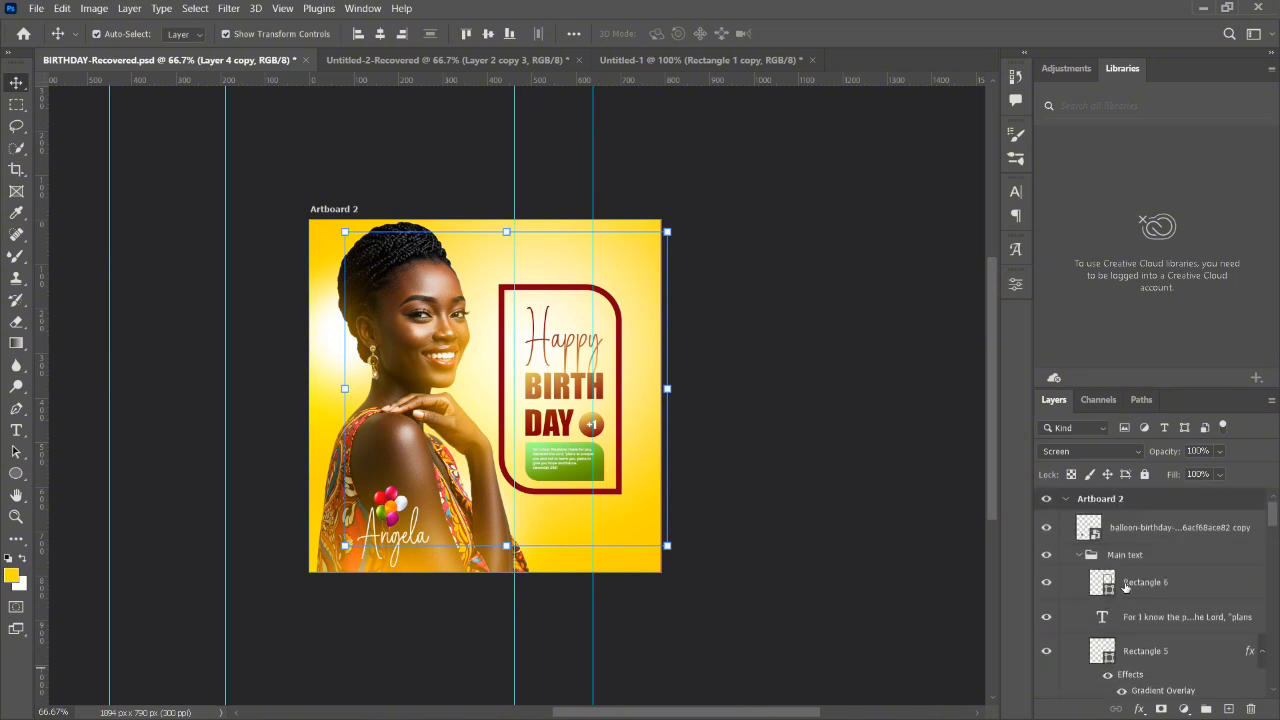
pyautogui.click(1136, 528)
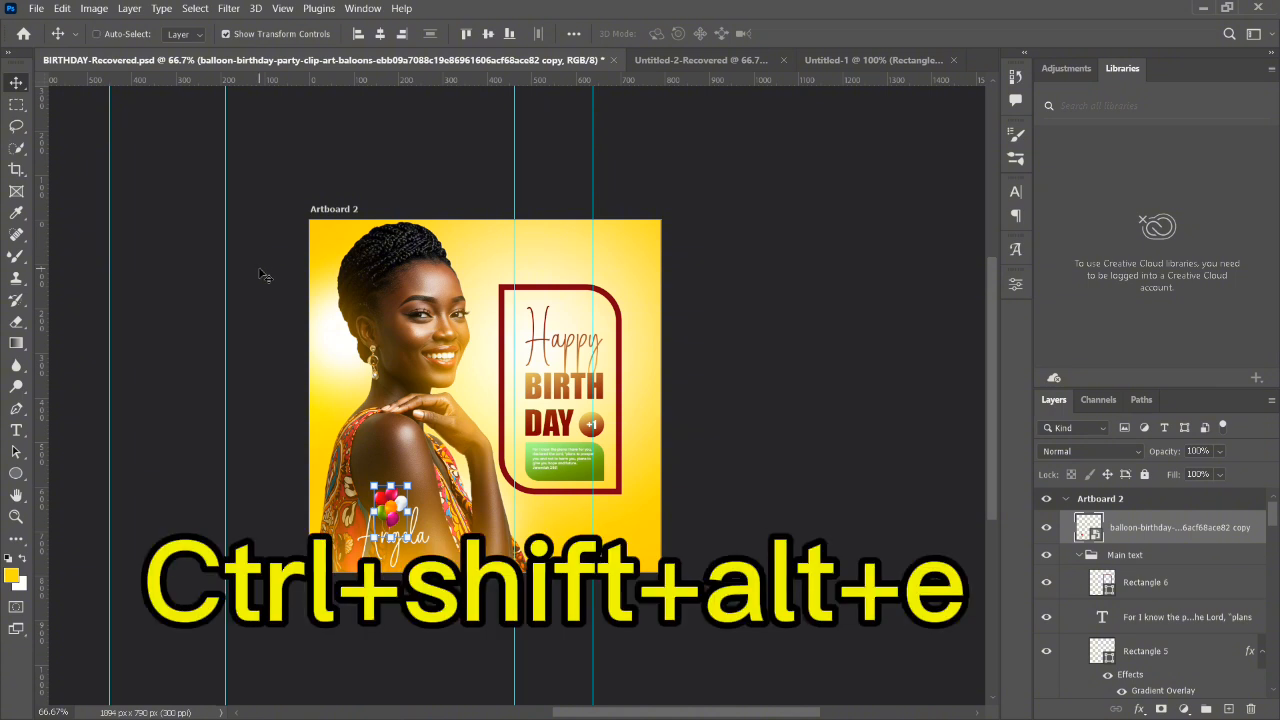
pyautogui.hotkey('ctrl', 'shift', 'alt', 'e')
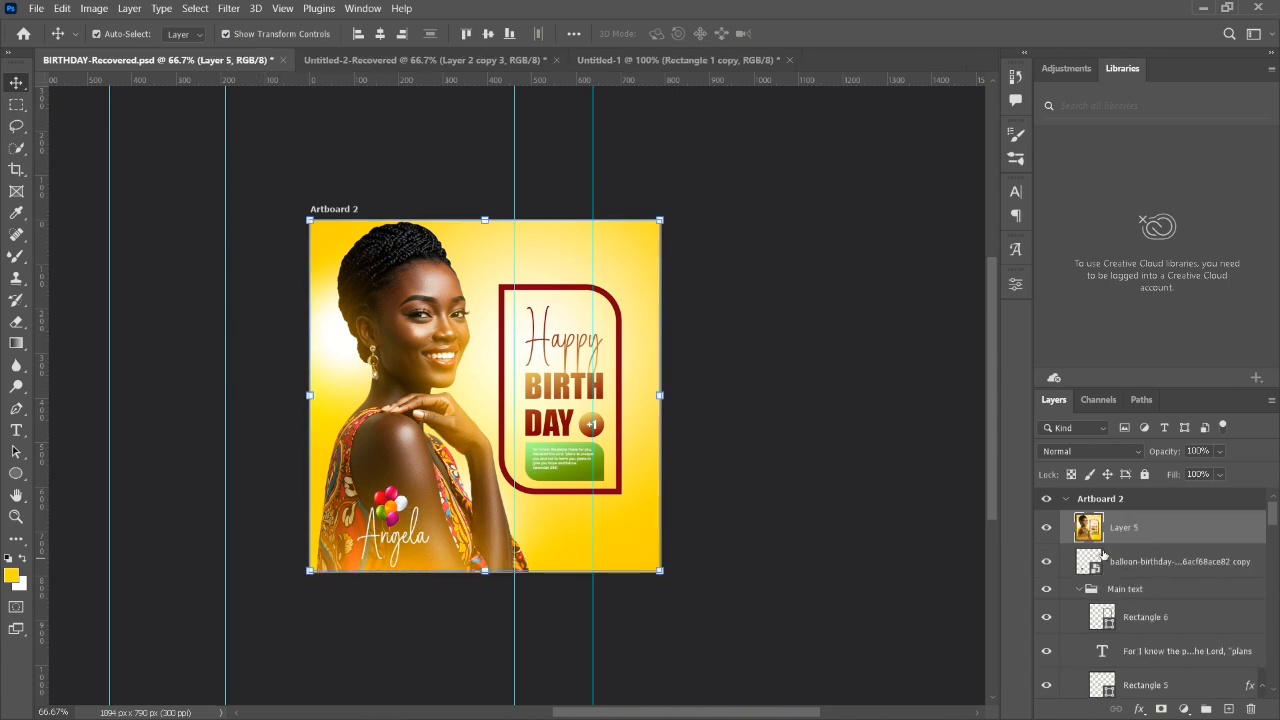
# - Toggle the merged layer's visibility off and on, and open the Camera Raw Filter for it
pyautogui.click(1047, 528)
pyautogui.click(1047, 528)
pyautogui.click(229, 9)
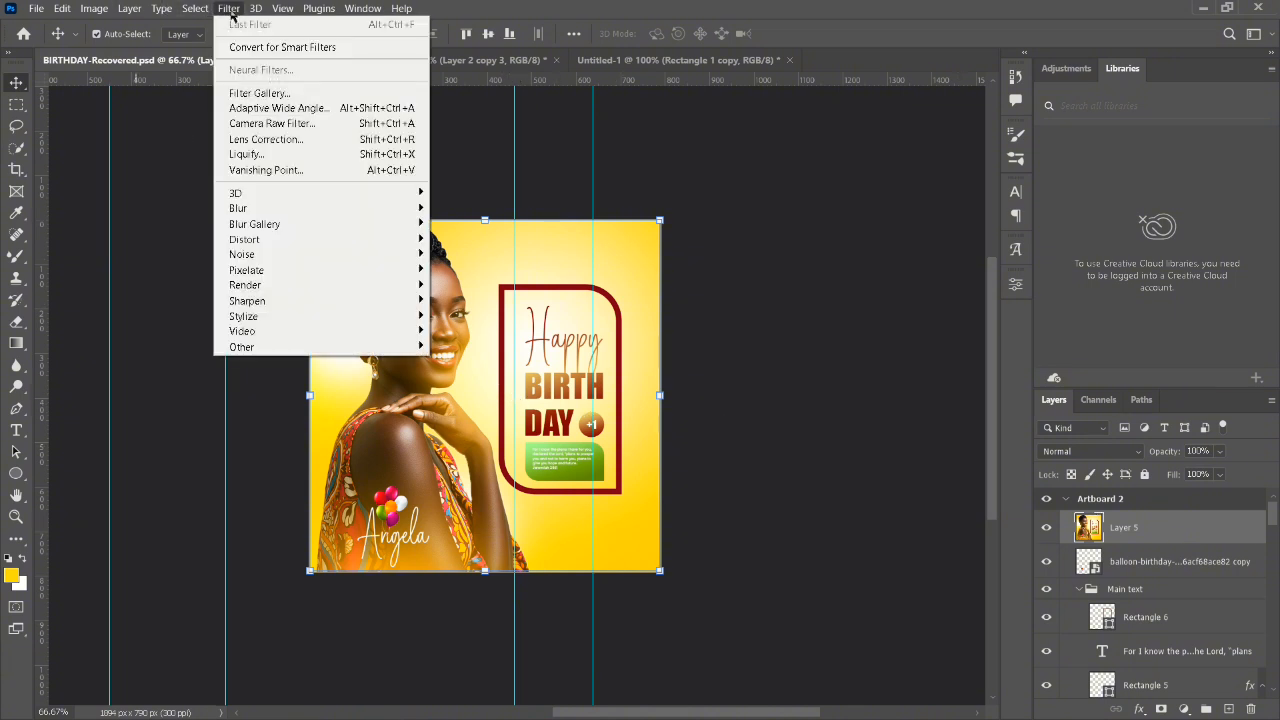
pyautogui.click(266, 125)
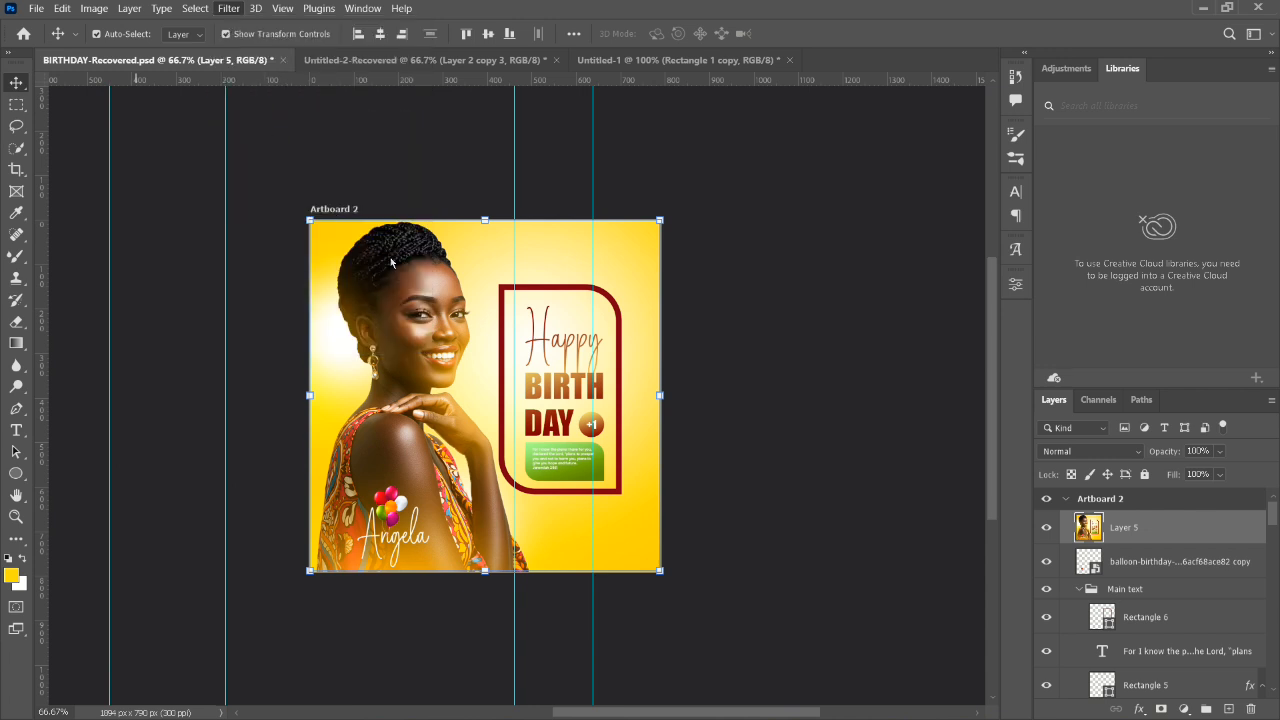